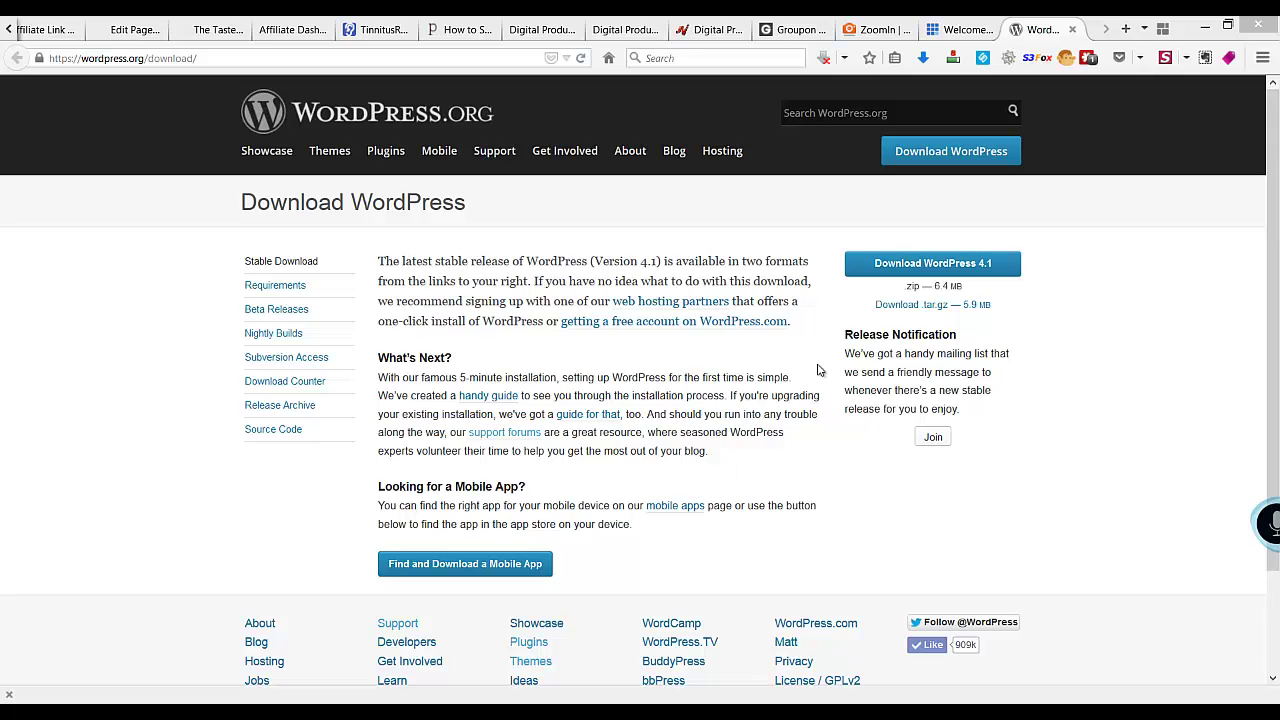
Step: Download the wordpress-4.1 zip from WordPress.org into E:\Wordpress
left_click(917, 271)
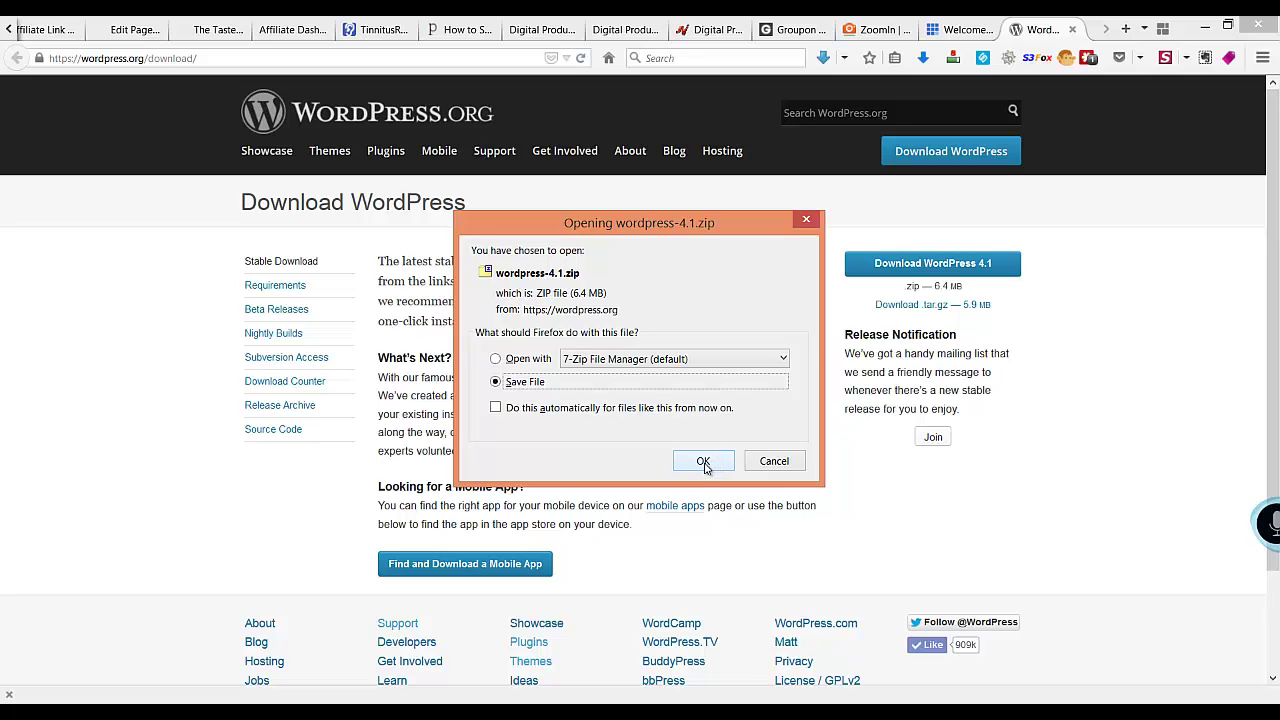
left_click(703, 462)
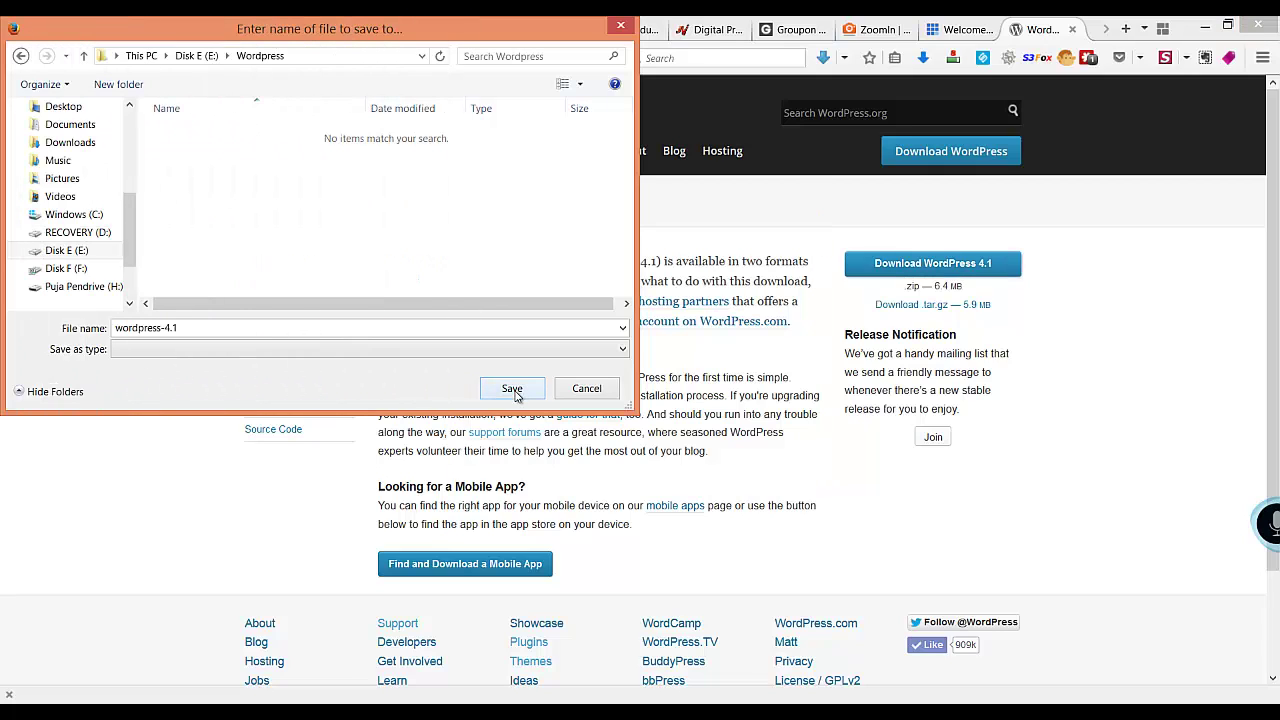
left_click(512, 391)
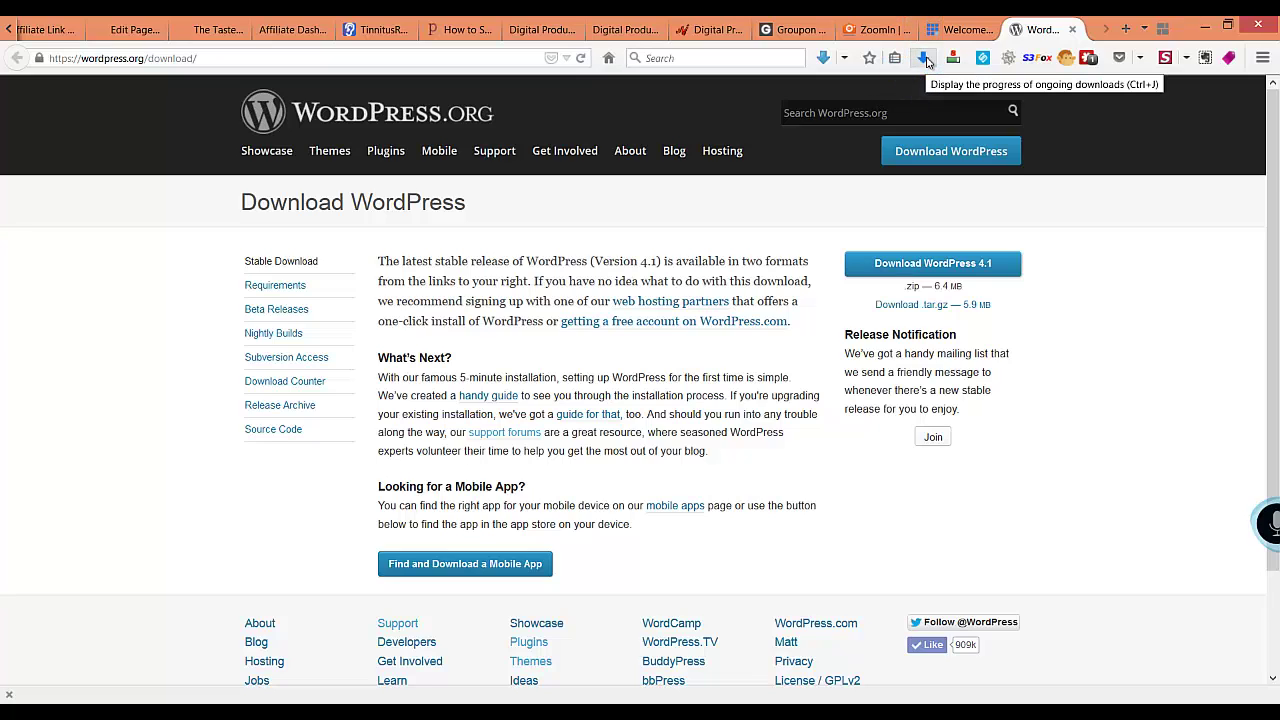
Step: Extract wordpress-4.1.zip with 7-Zip Extract Here, creating a wordpress folder in E:\Wordpress
left_click(924, 58)
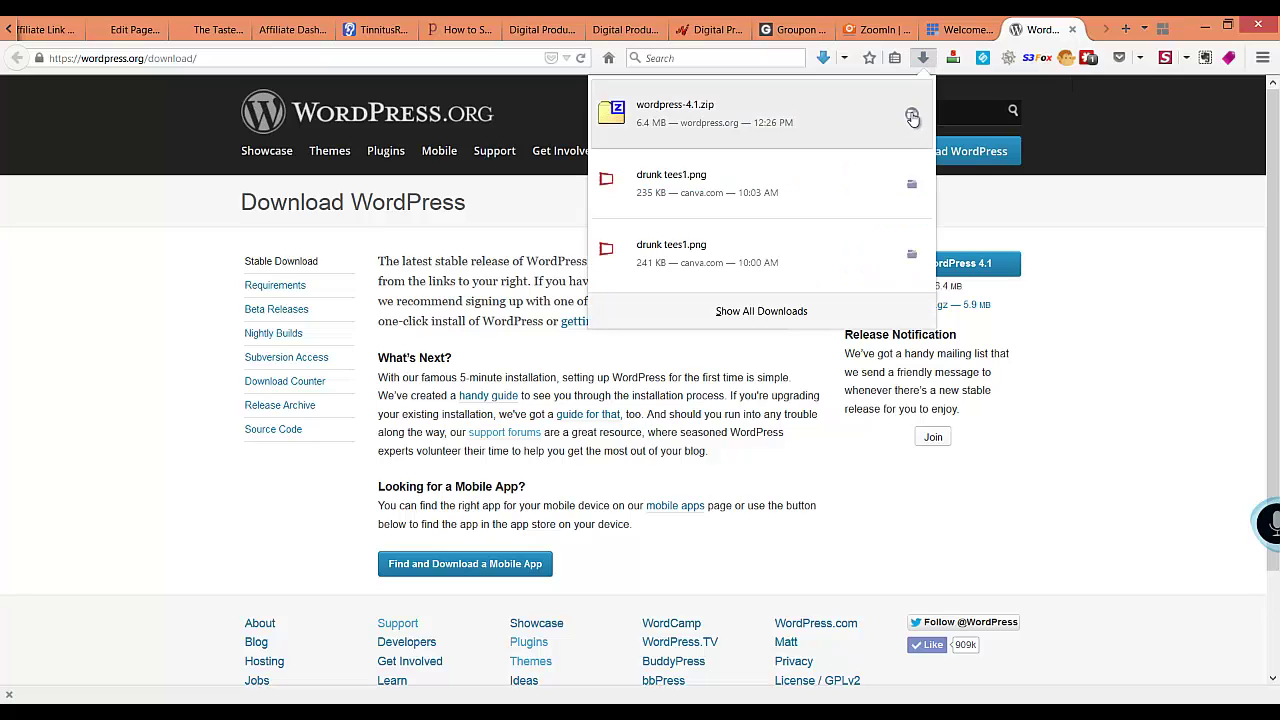
left_click(912, 117)
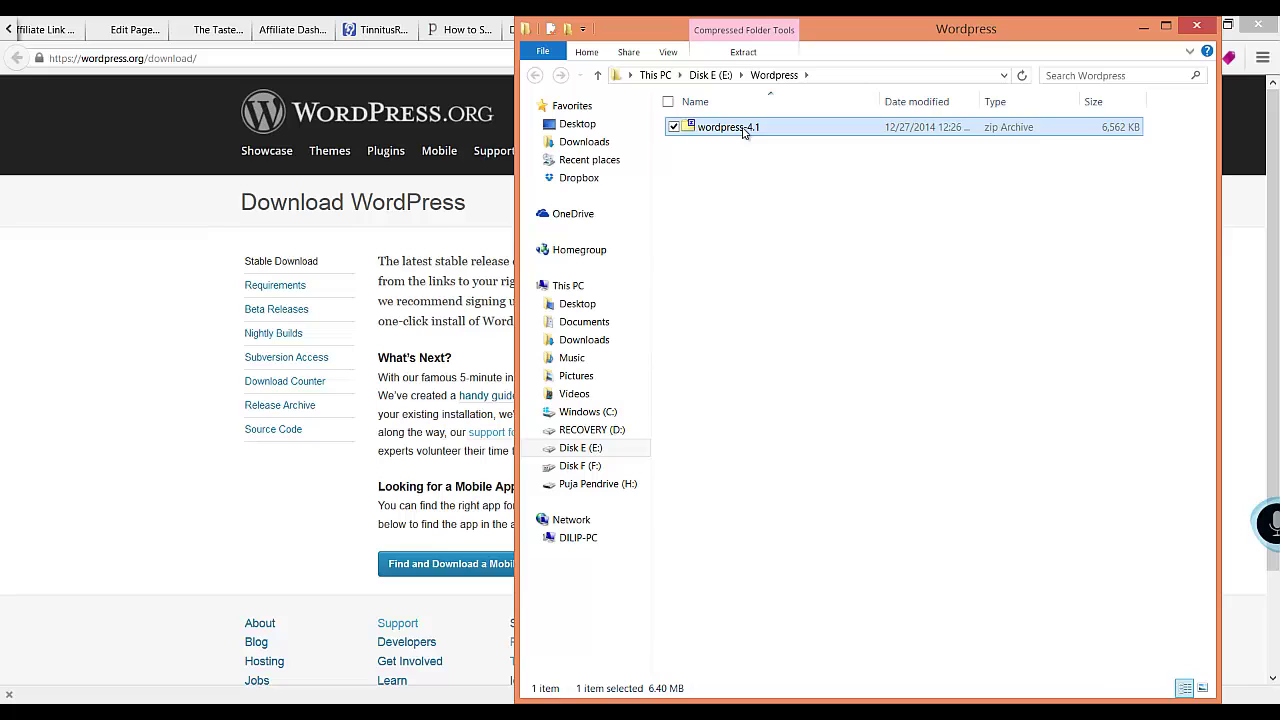
right_click(743, 133)
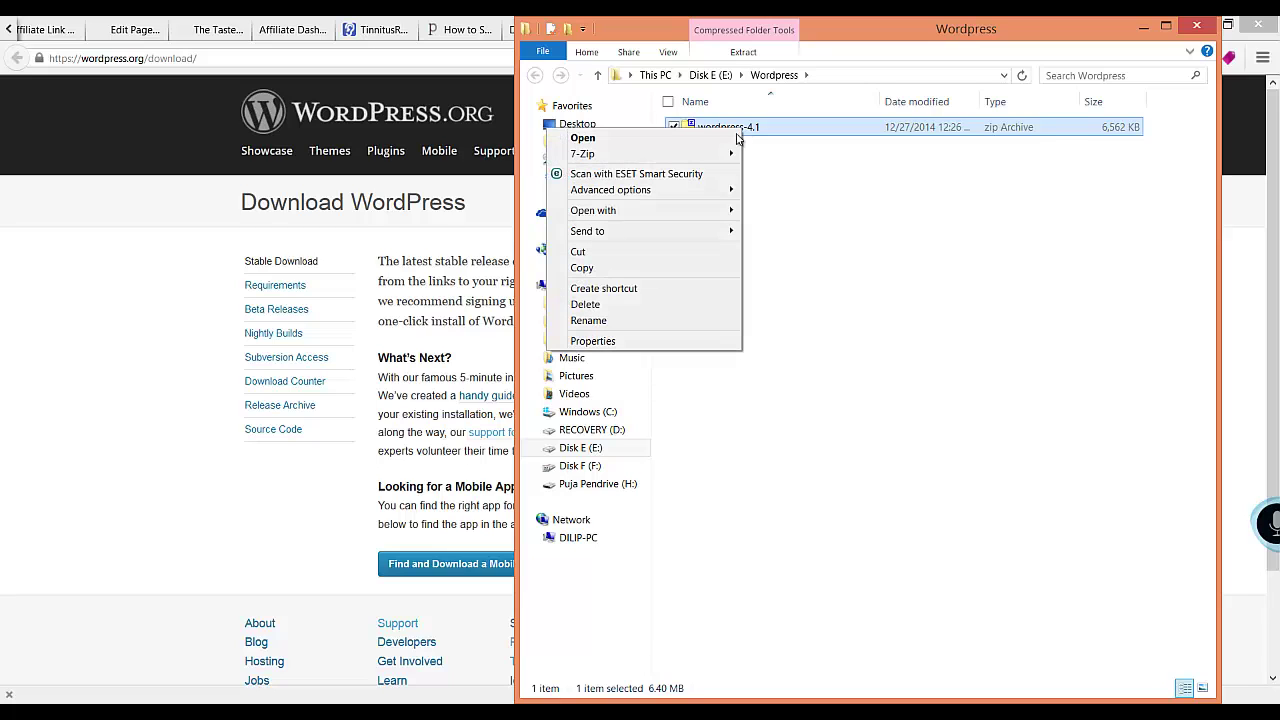
mouse_move(727, 157)
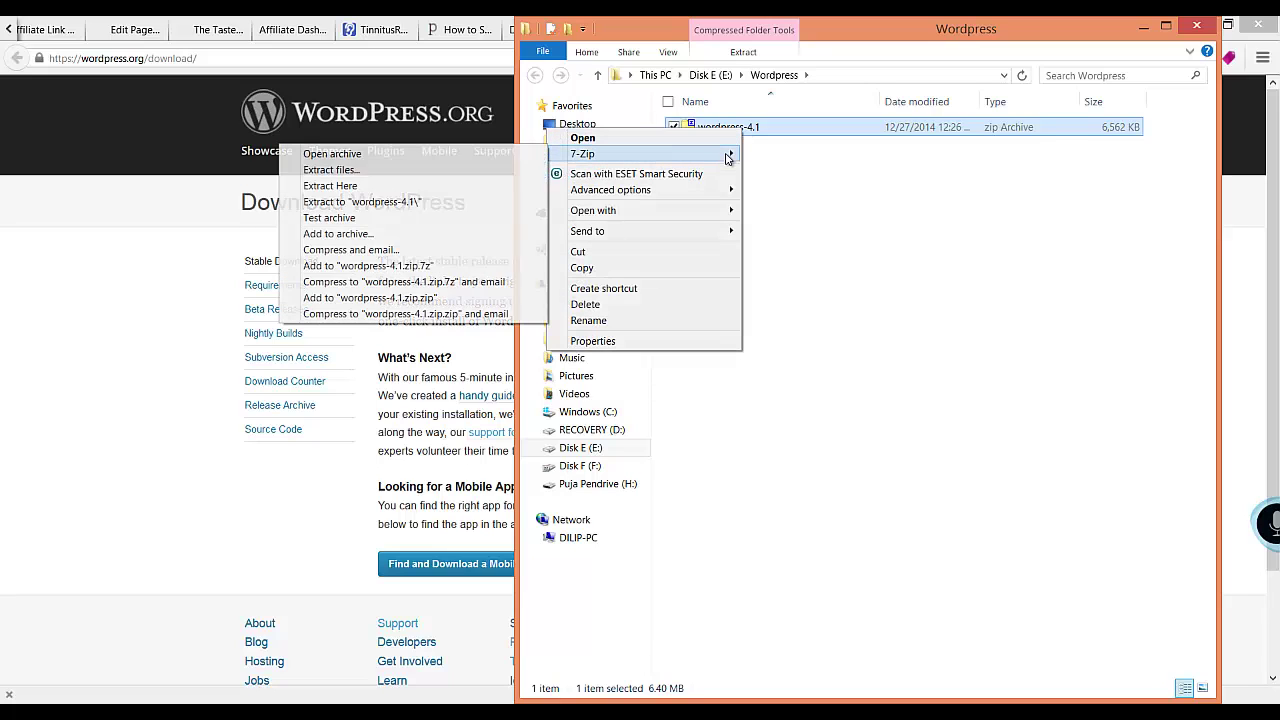
left_click(518, 187)
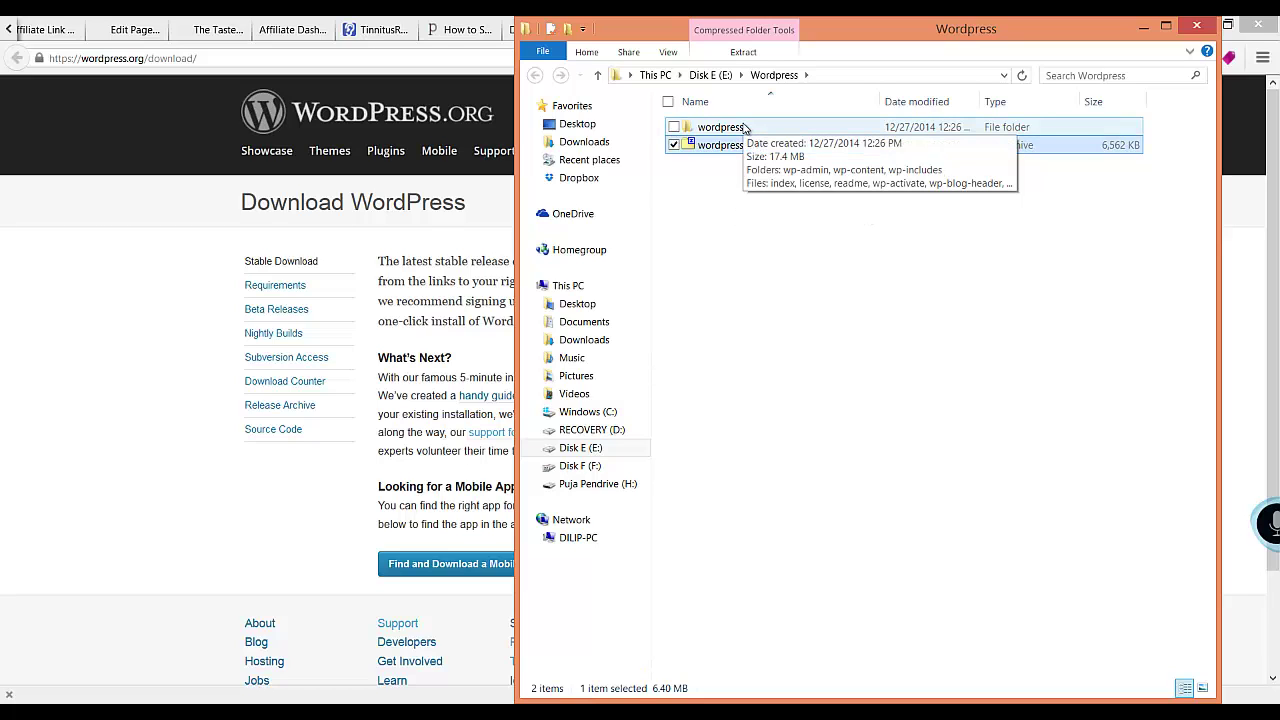
Step: Select all 19 items in the wordpress folder and 7-Zip them into wordpress.zip
double_click(743, 128)
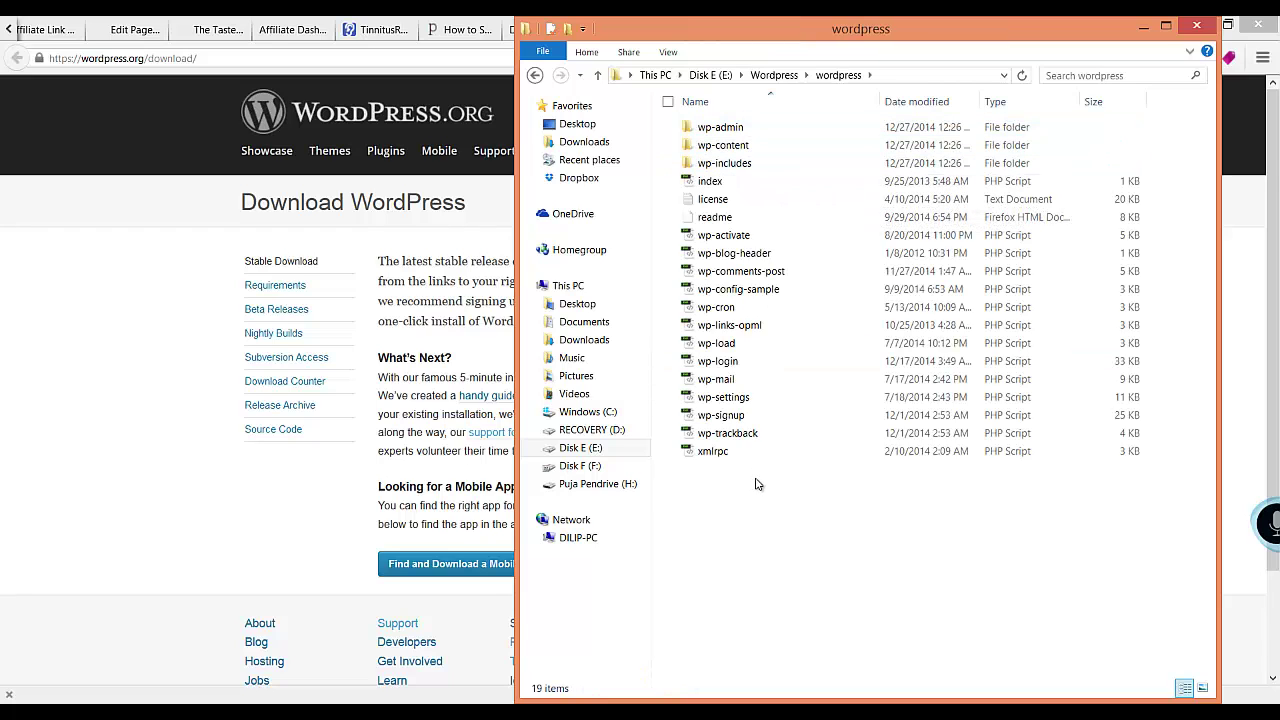
key("ctrl+a")
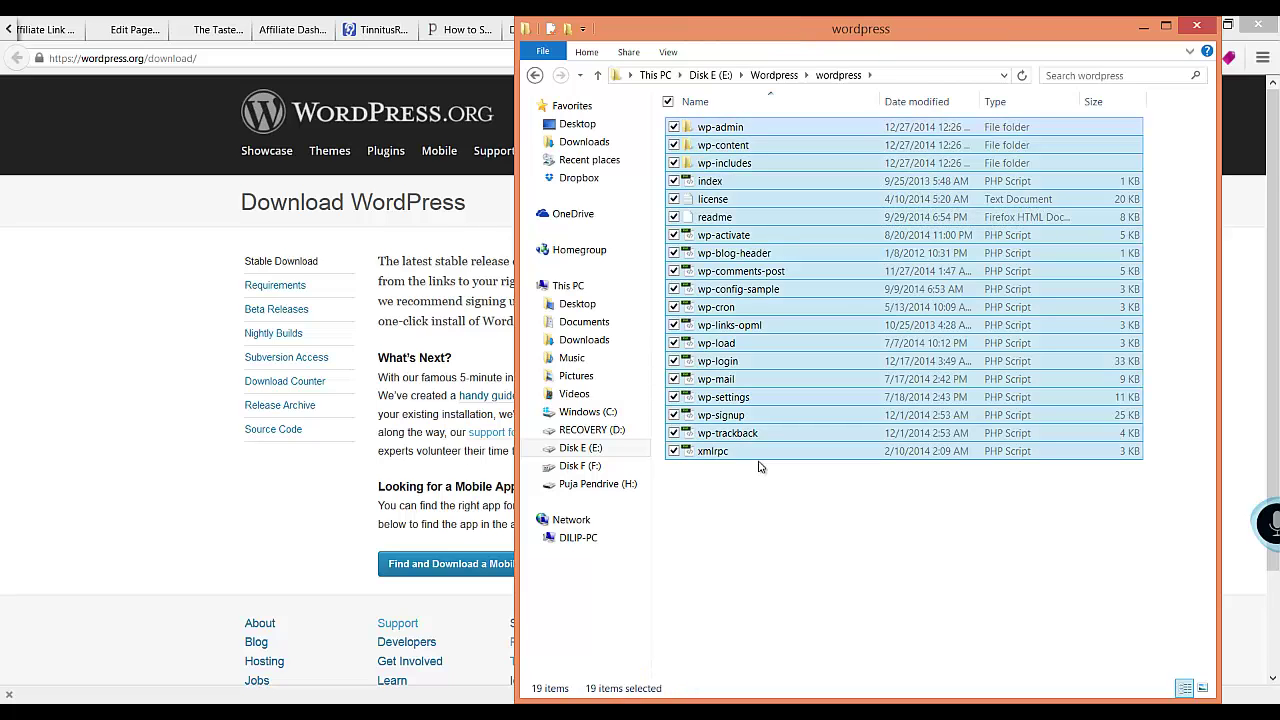
right_click(769, 387)
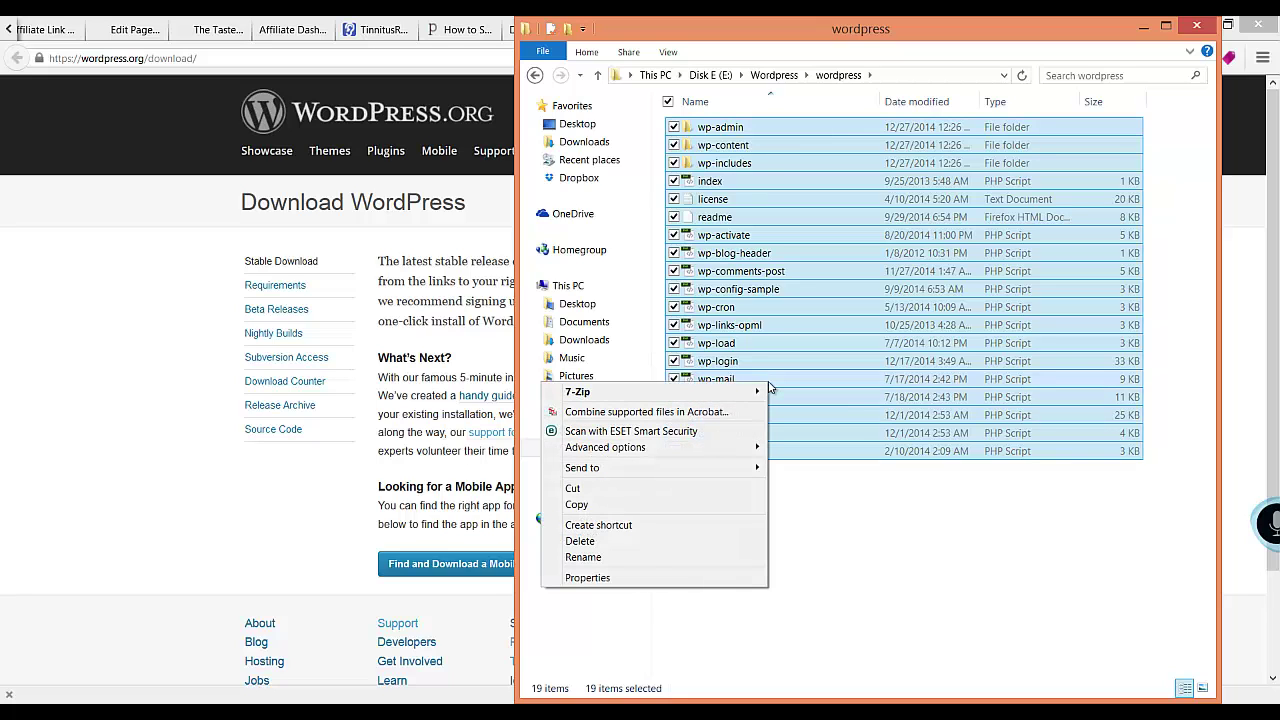
mouse_move(740, 395)
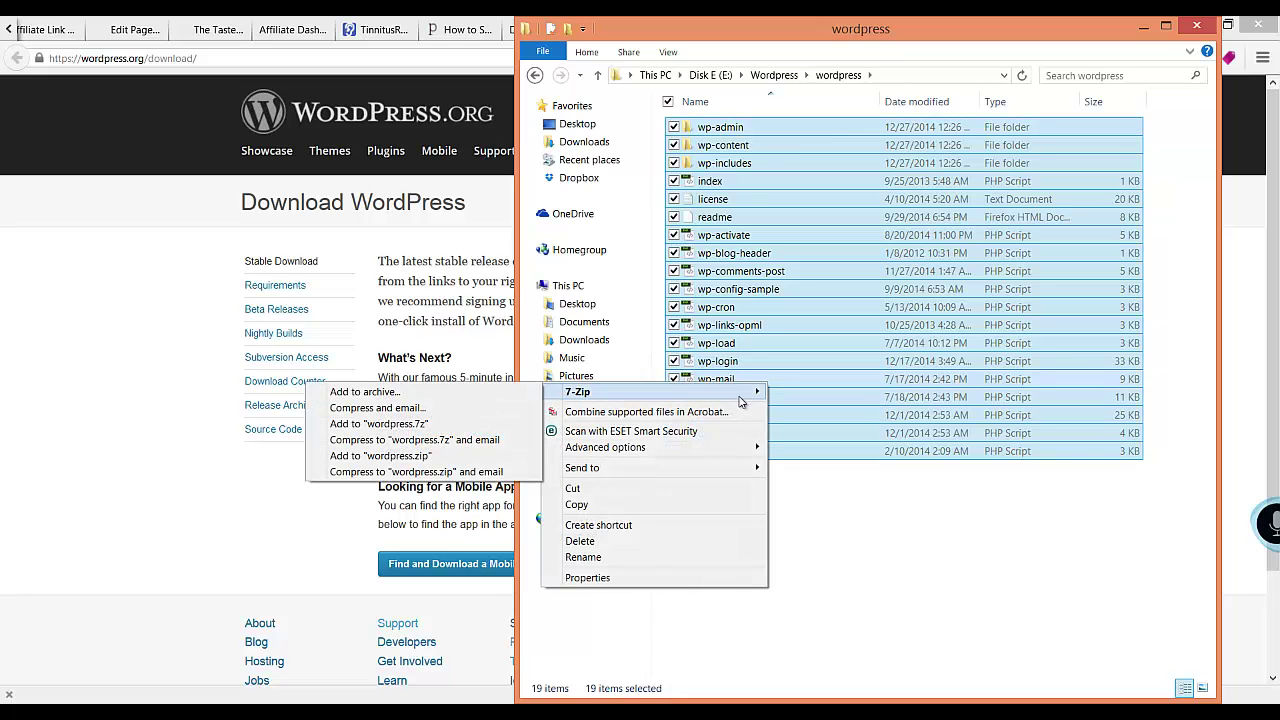
left_click(515, 394)
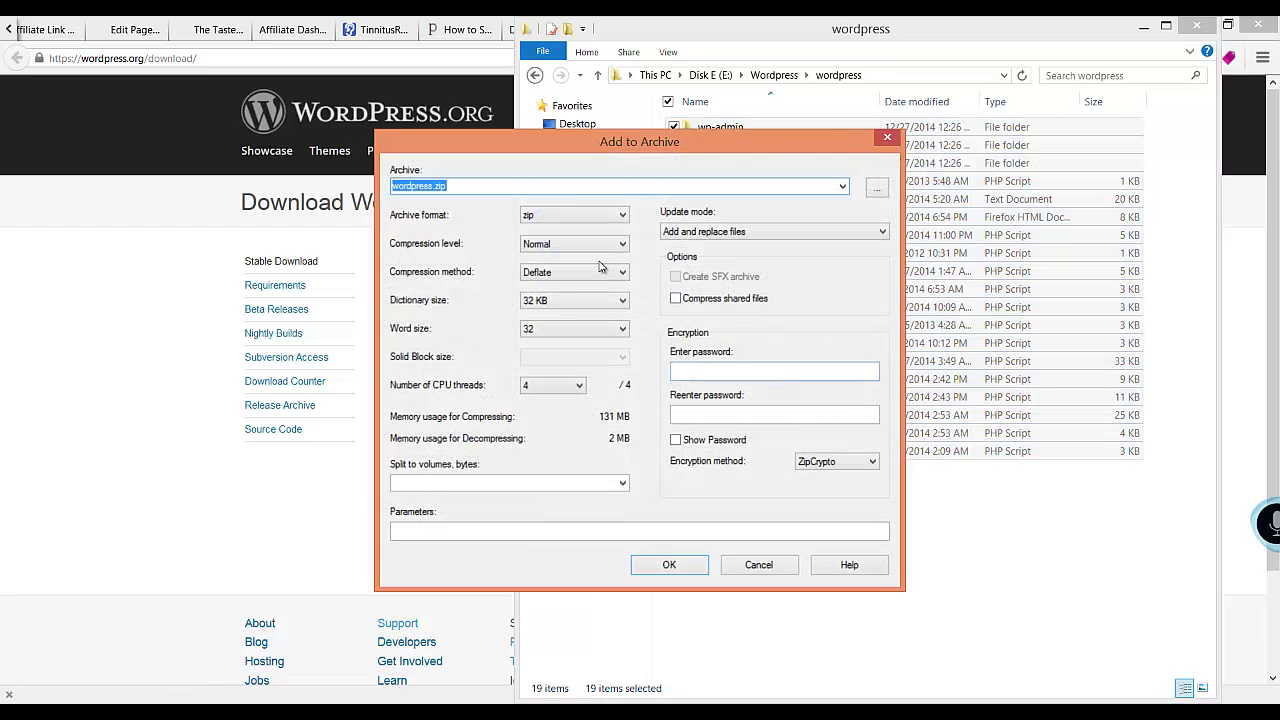
left_click(674, 558)
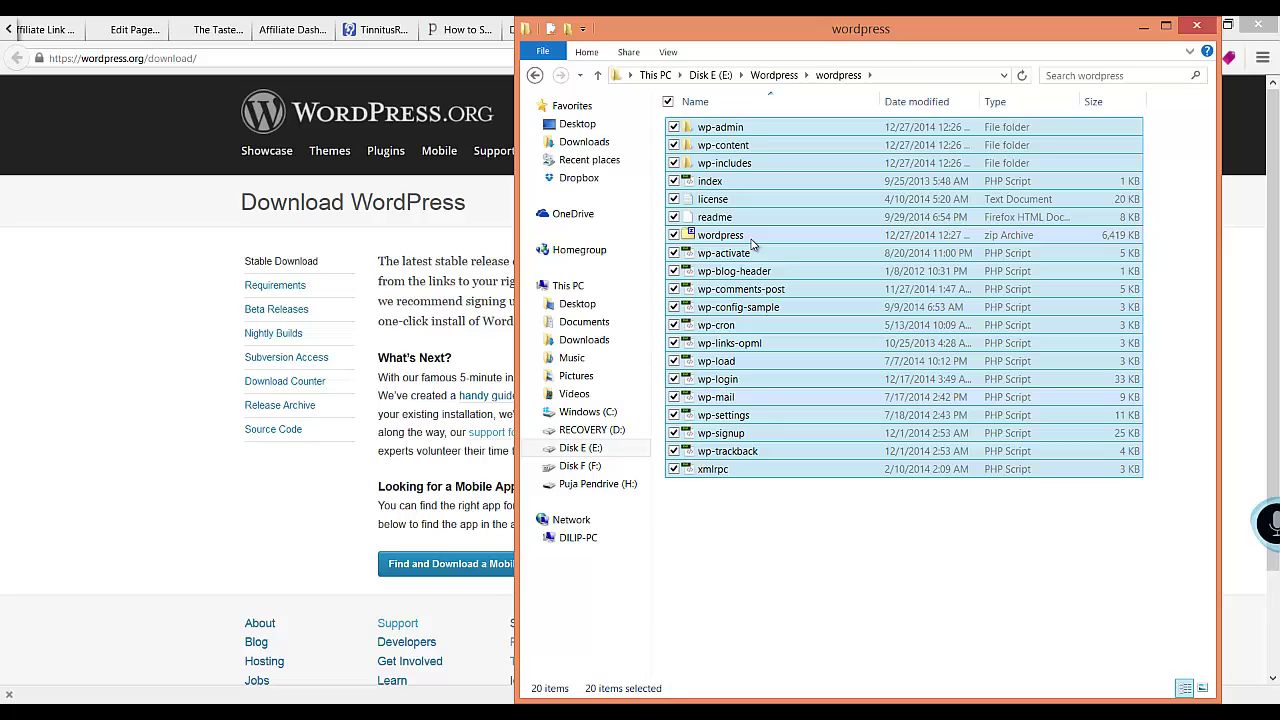
left_click(772, 76)
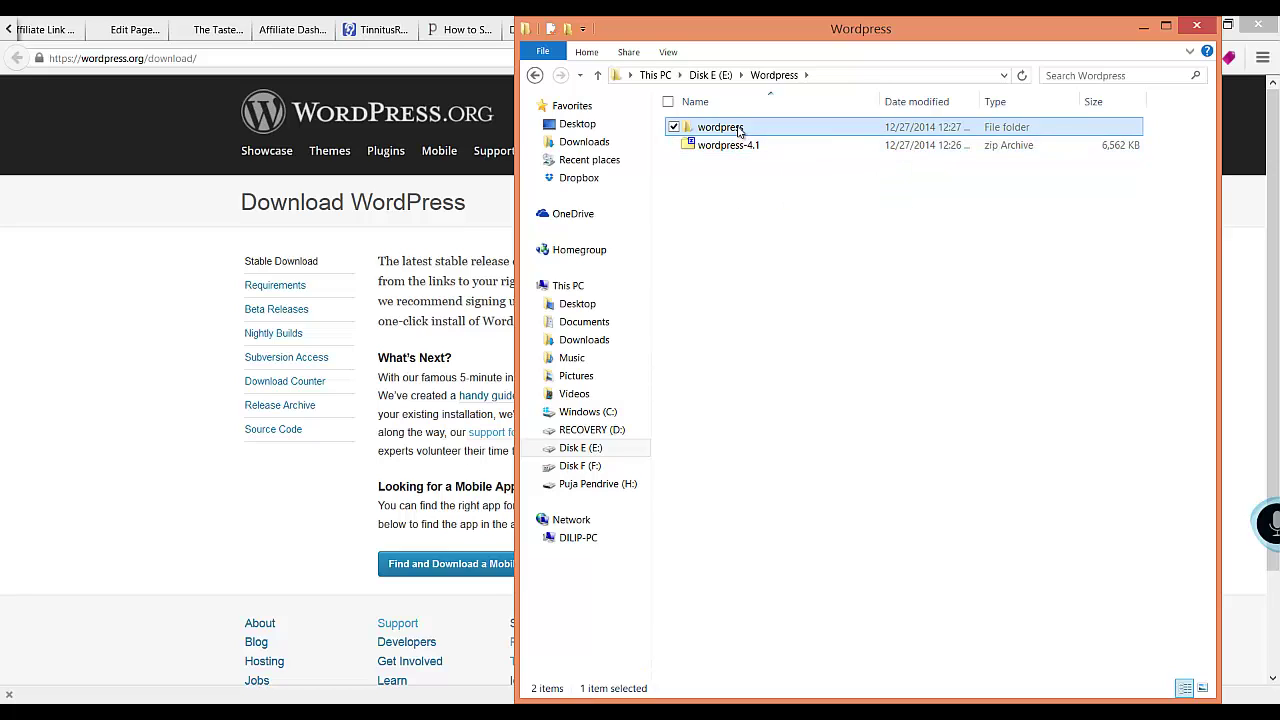
double_click(739, 130)
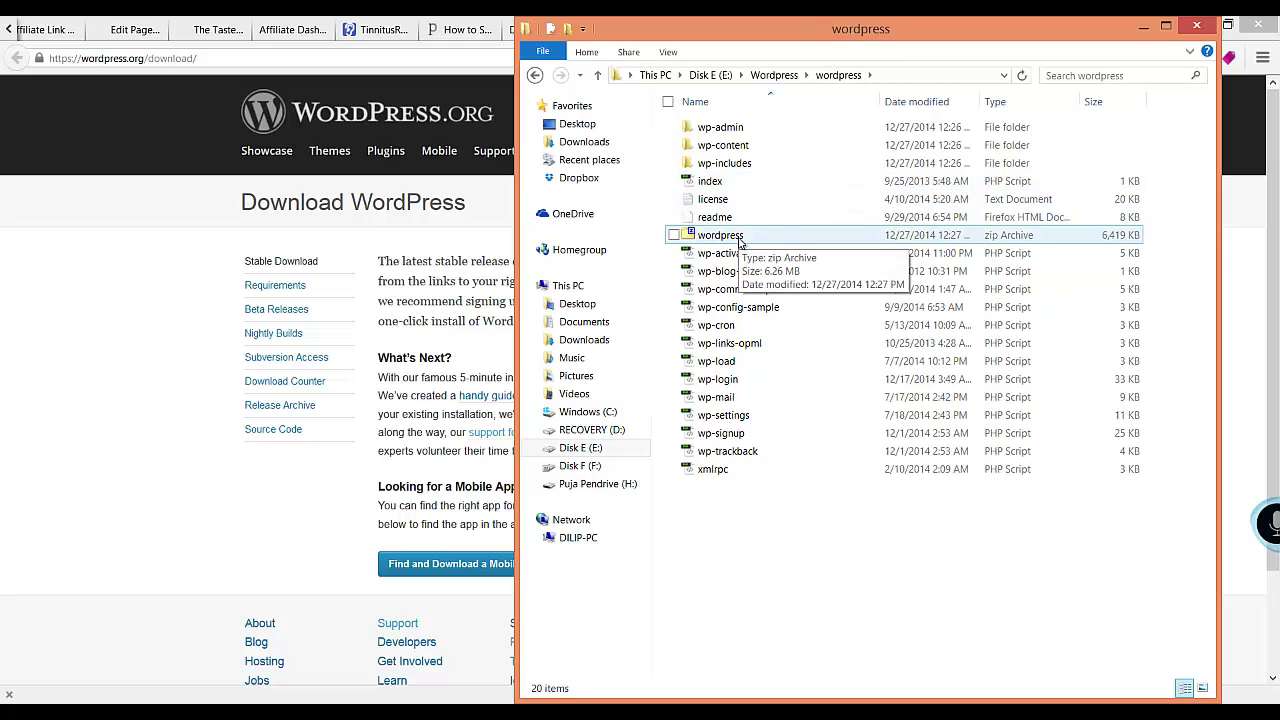
Step: Switch to the Bluehost Welcome tab to reach the account home page
left_click(462, 277)
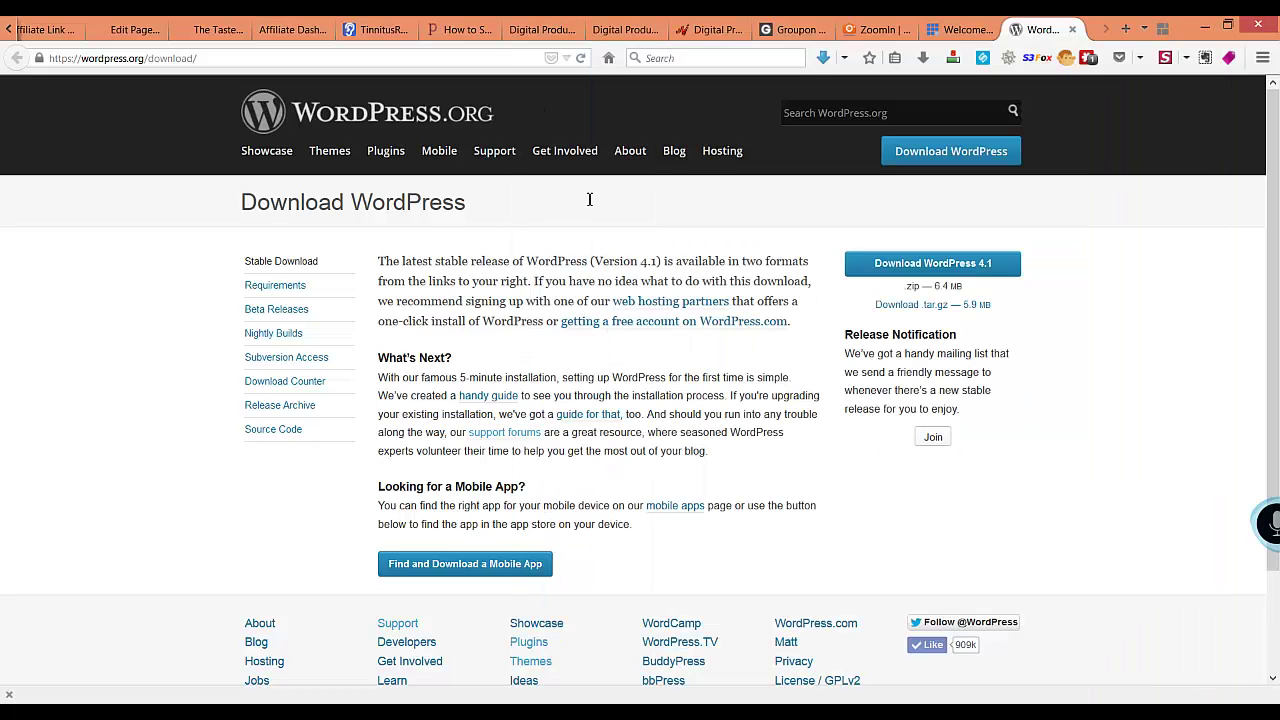
left_click(970, 31)
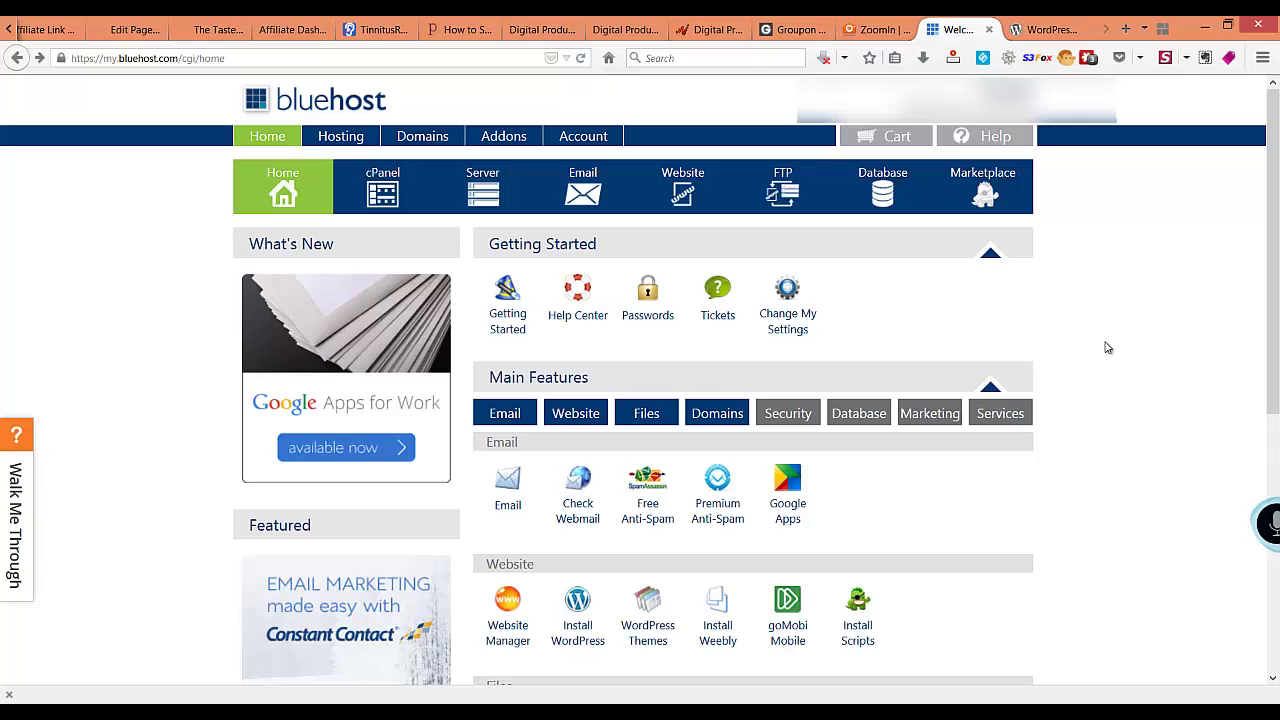
key("super+c")
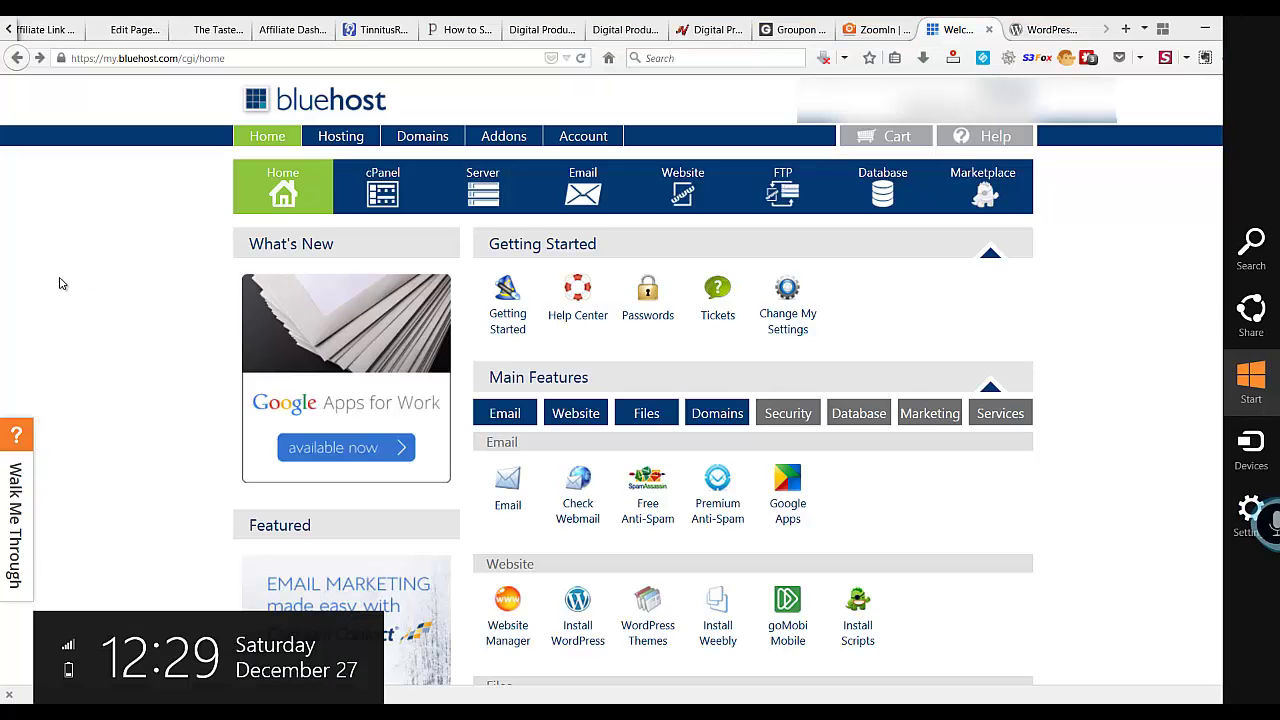
Step: Open cPanel's File Manager with imsuccessadvice.com chosen as the document root
left_click(363, 190)
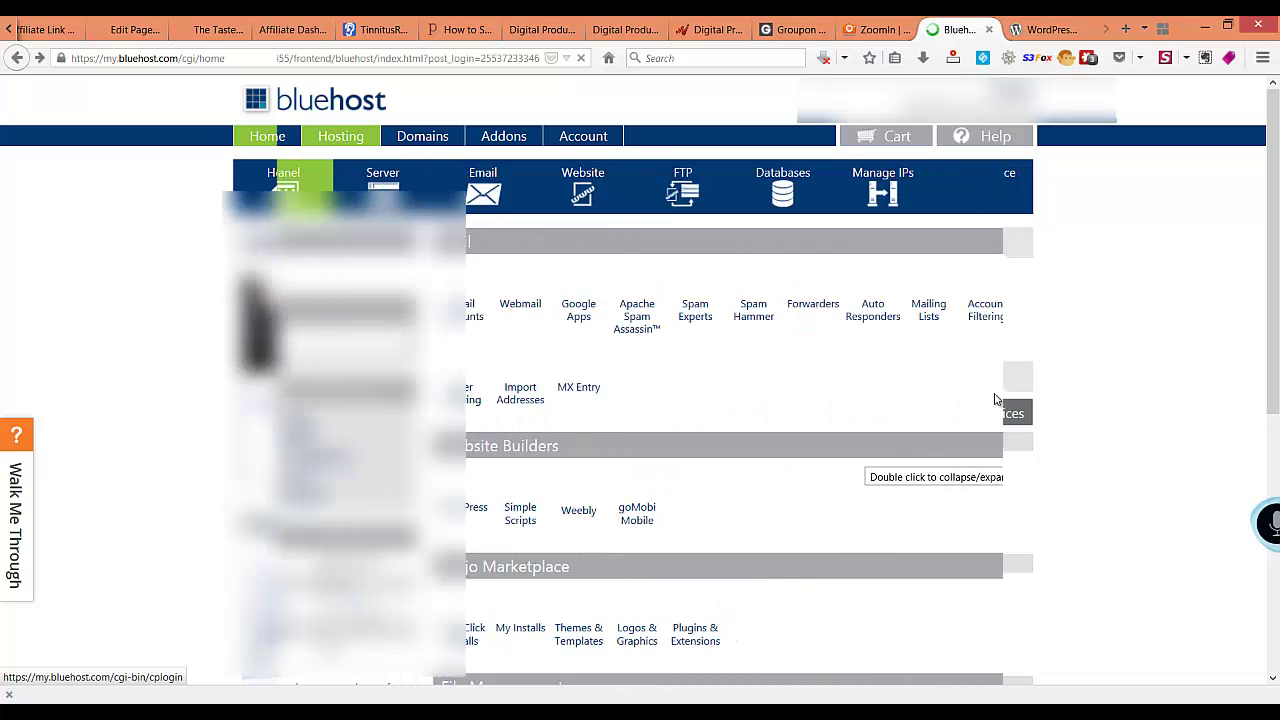
scroll(1037, 397, "down", 3)
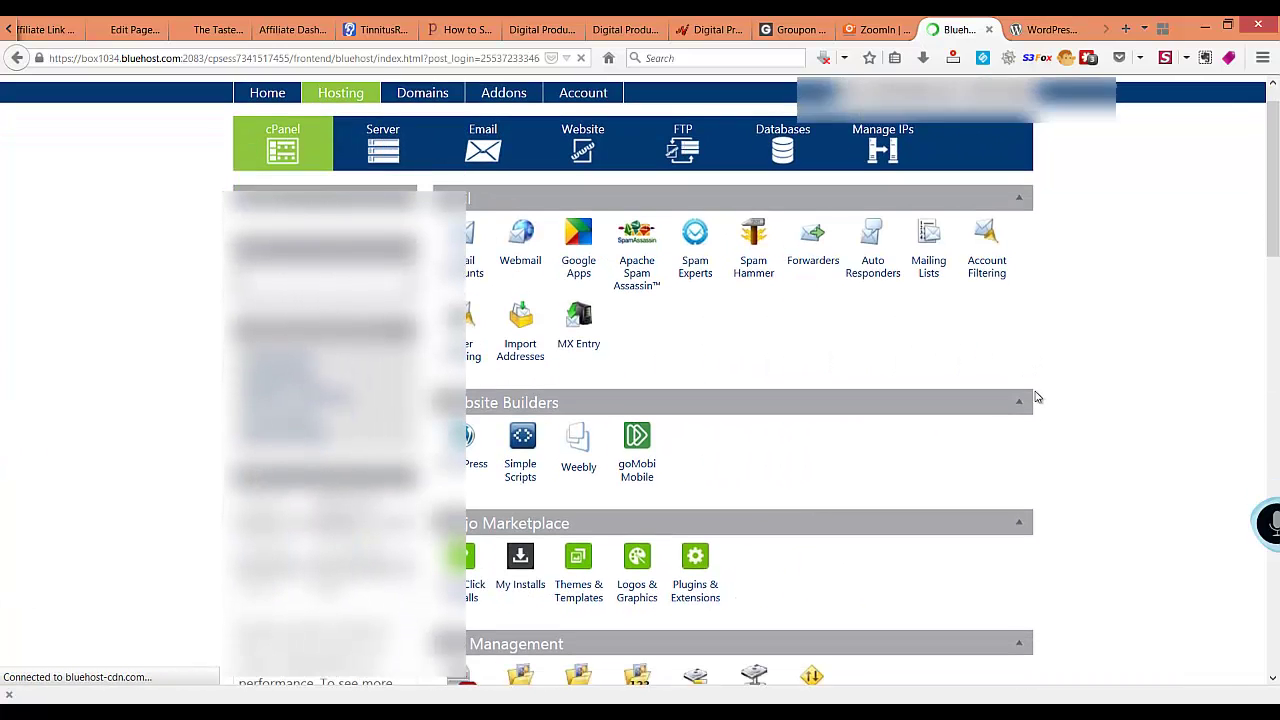
scroll(1037, 397, "down", 3)
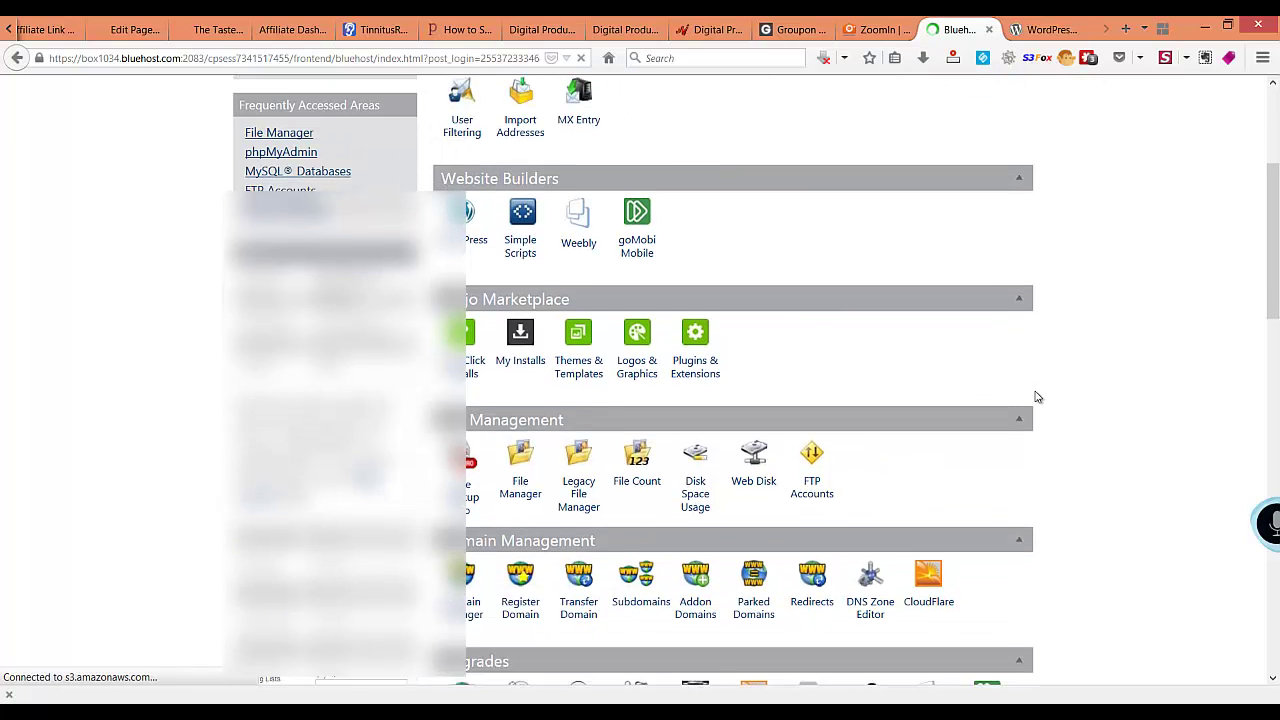
left_click(515, 482)
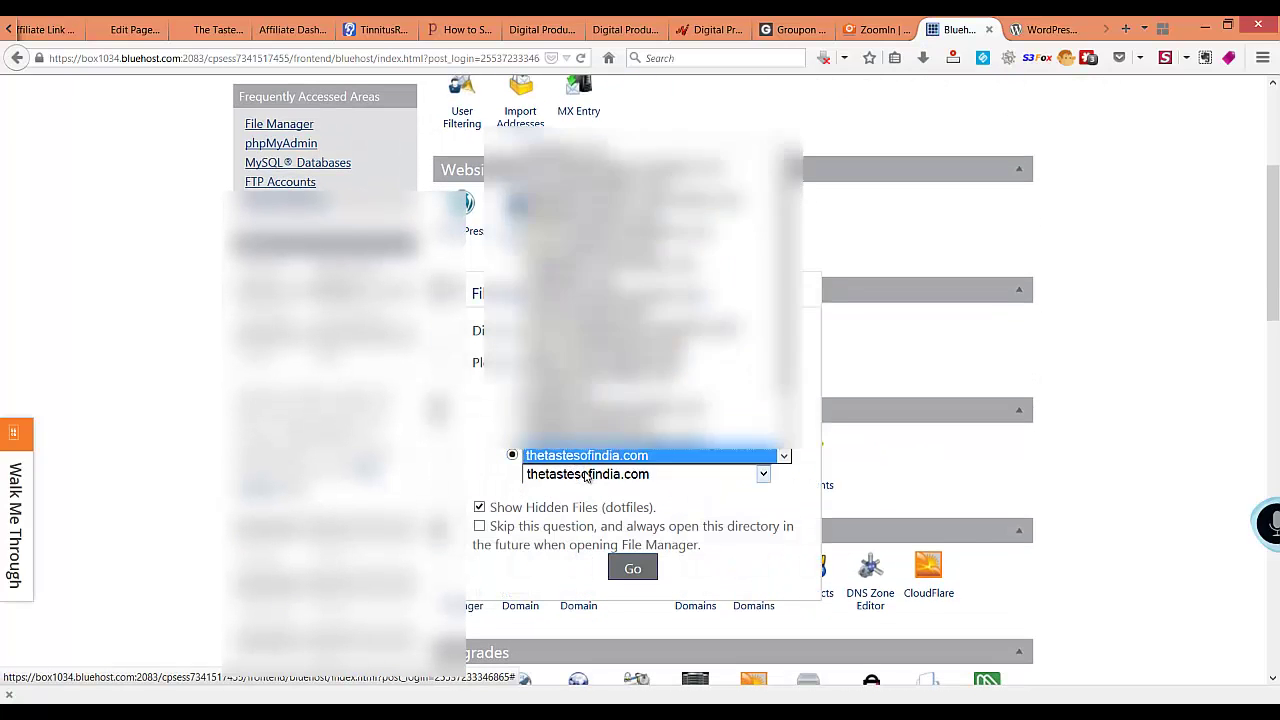
left_click(585, 474)
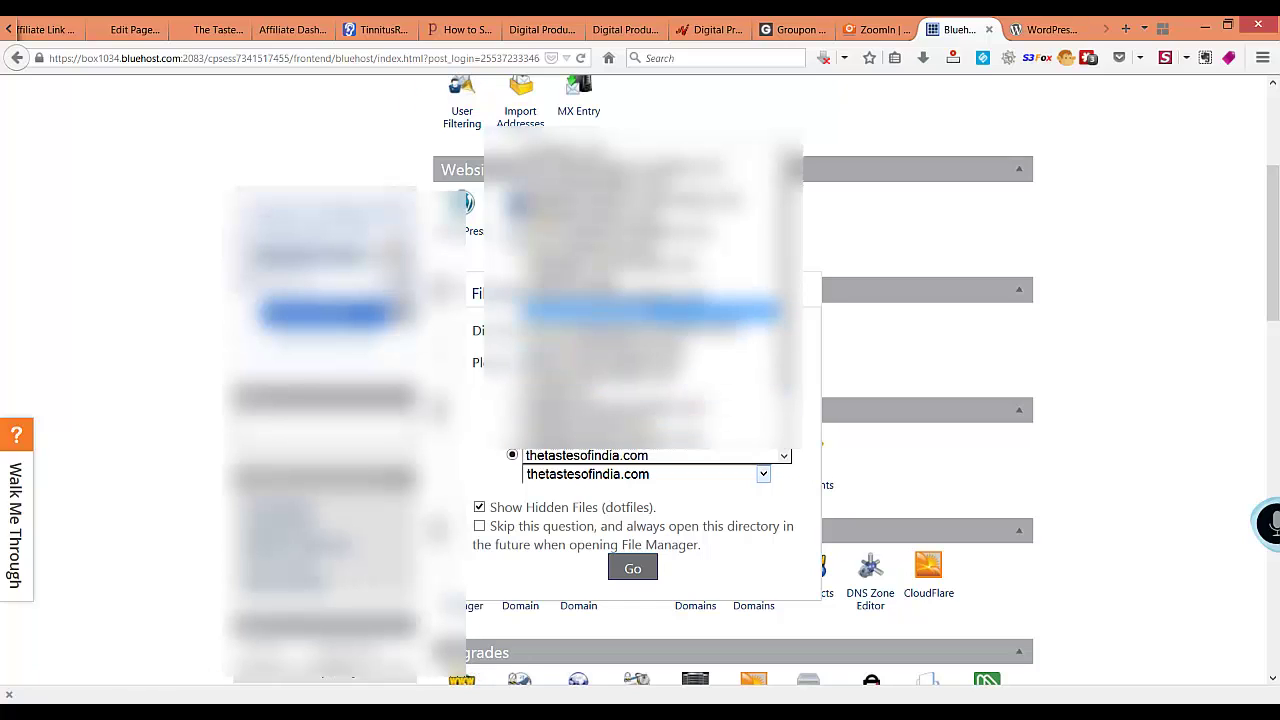
left_click(607, 248)
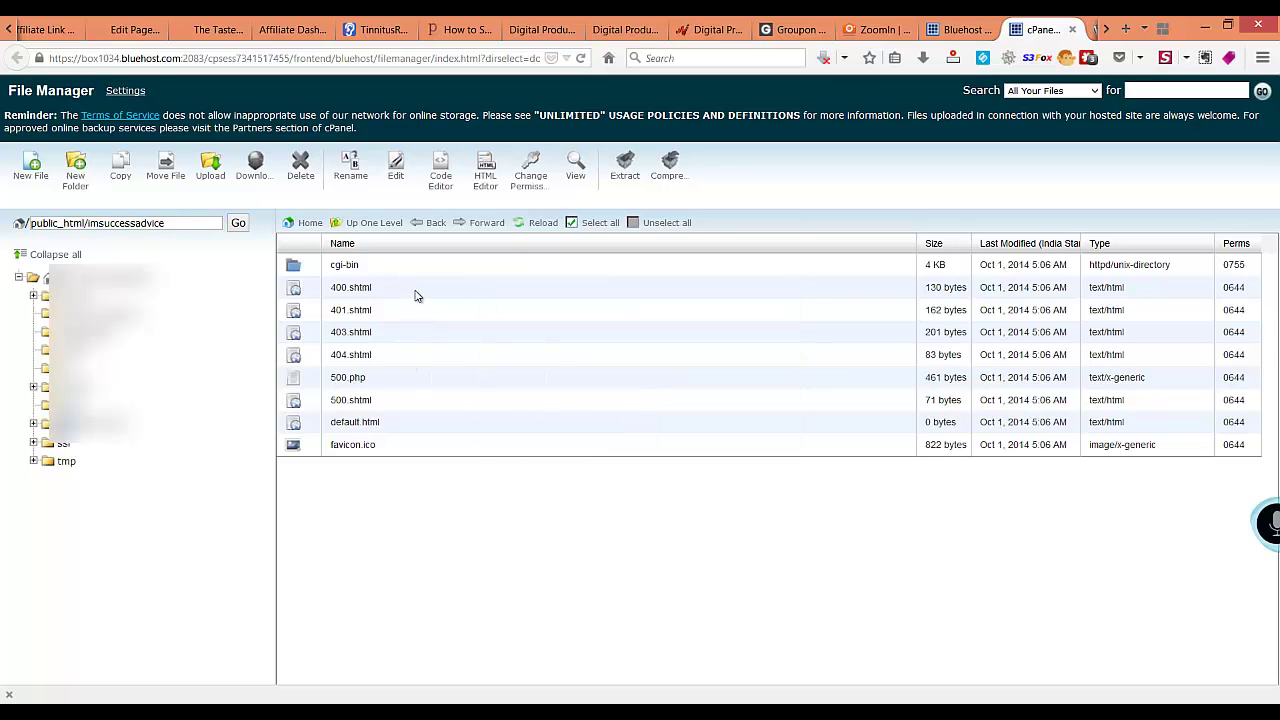
Step: Delete the eight default files from 400.shtml through favicon.ico, keeping only cgi-bin
left_click(417, 295)
left_click(411, 422, "shift")
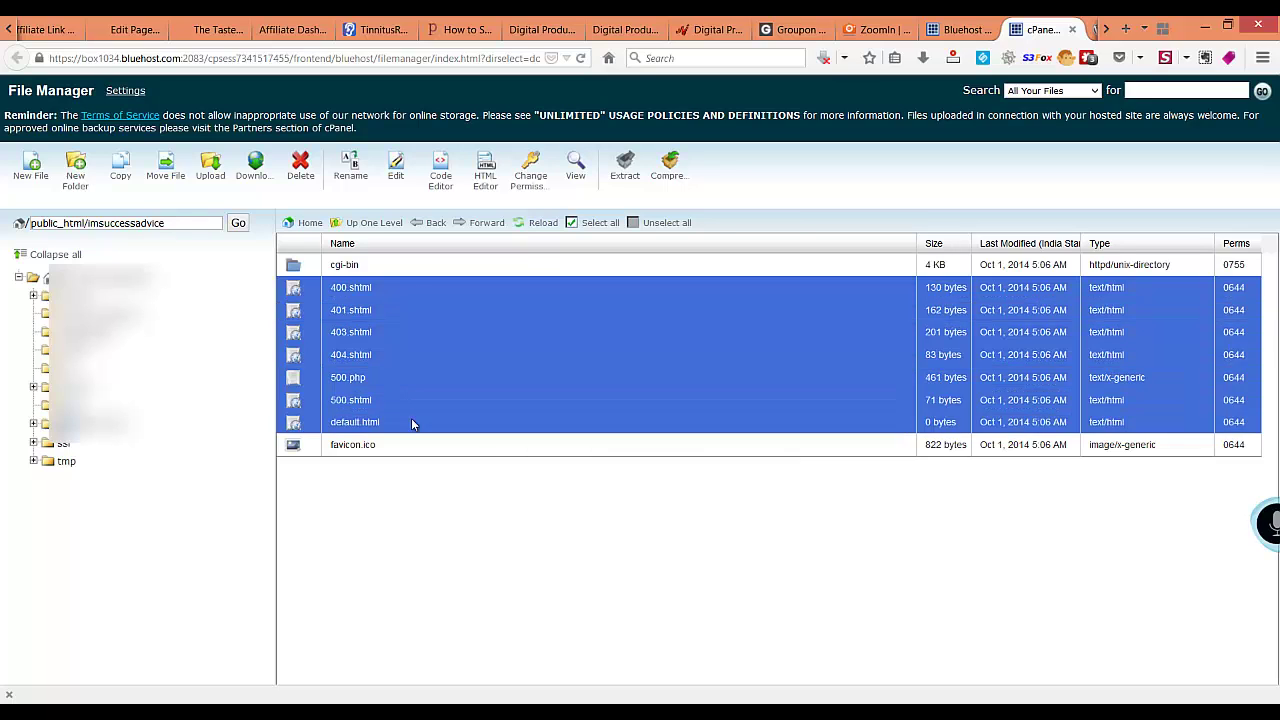
left_click(392, 446, "shift")
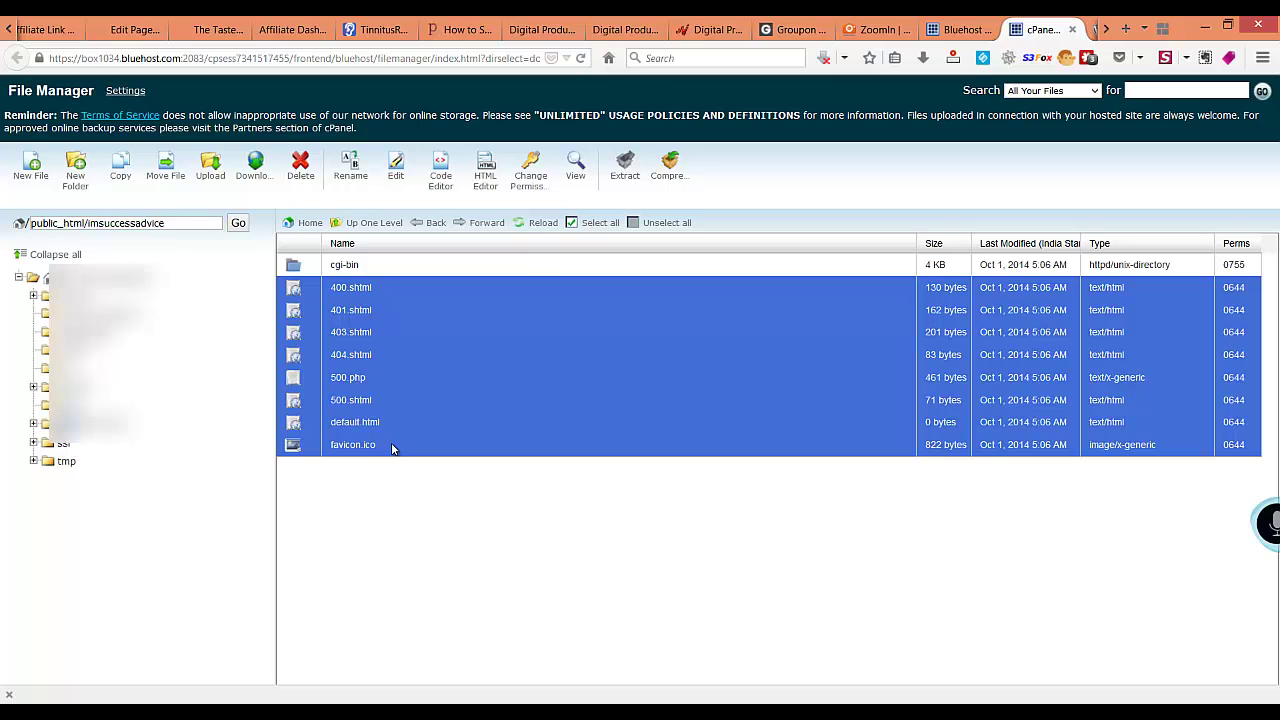
left_click(300, 167)
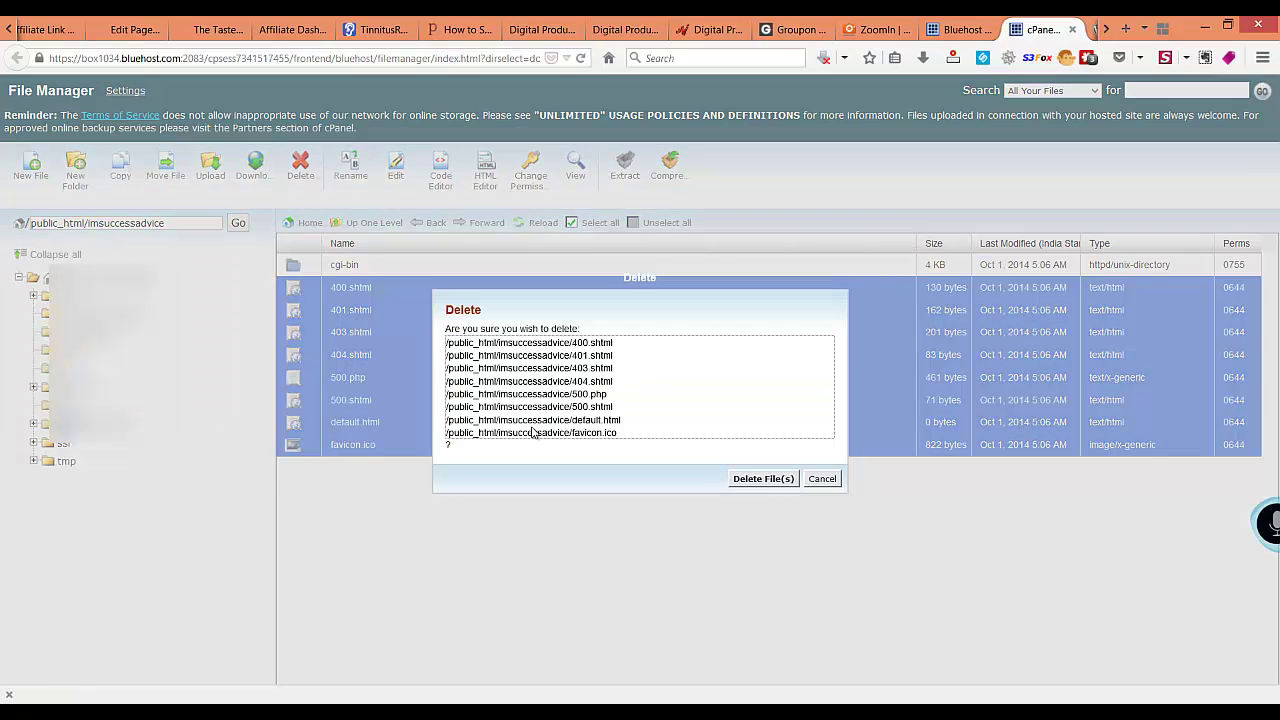
left_click(780, 480)
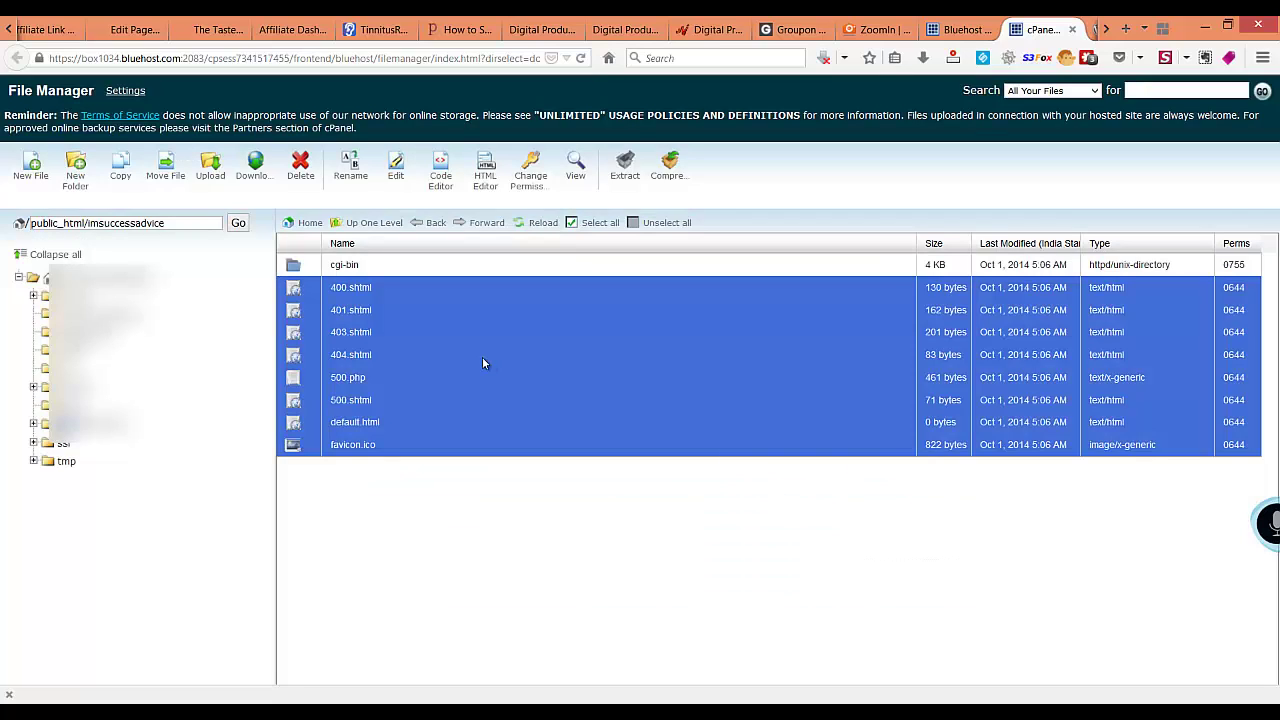
Step: Upload wordpress.zip from E:\Wordpress\wordpress to the imsuccessadvice folder
left_click(211, 172)
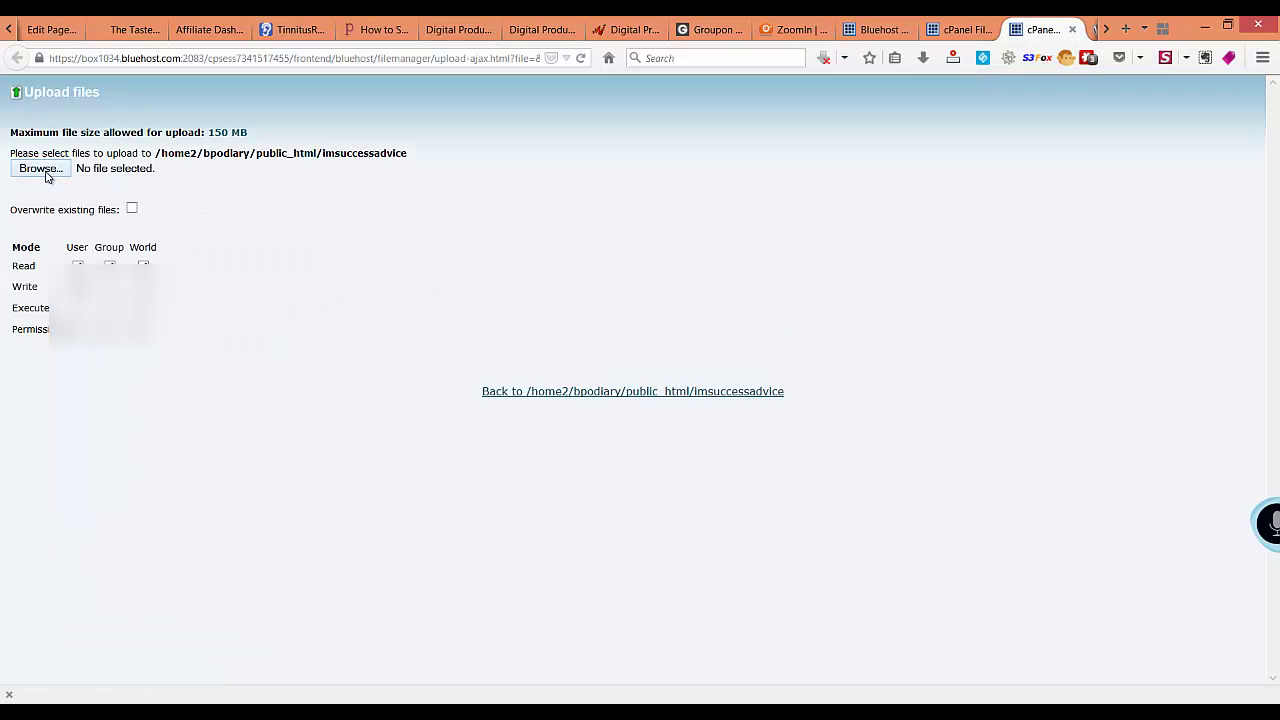
left_click(45, 176)
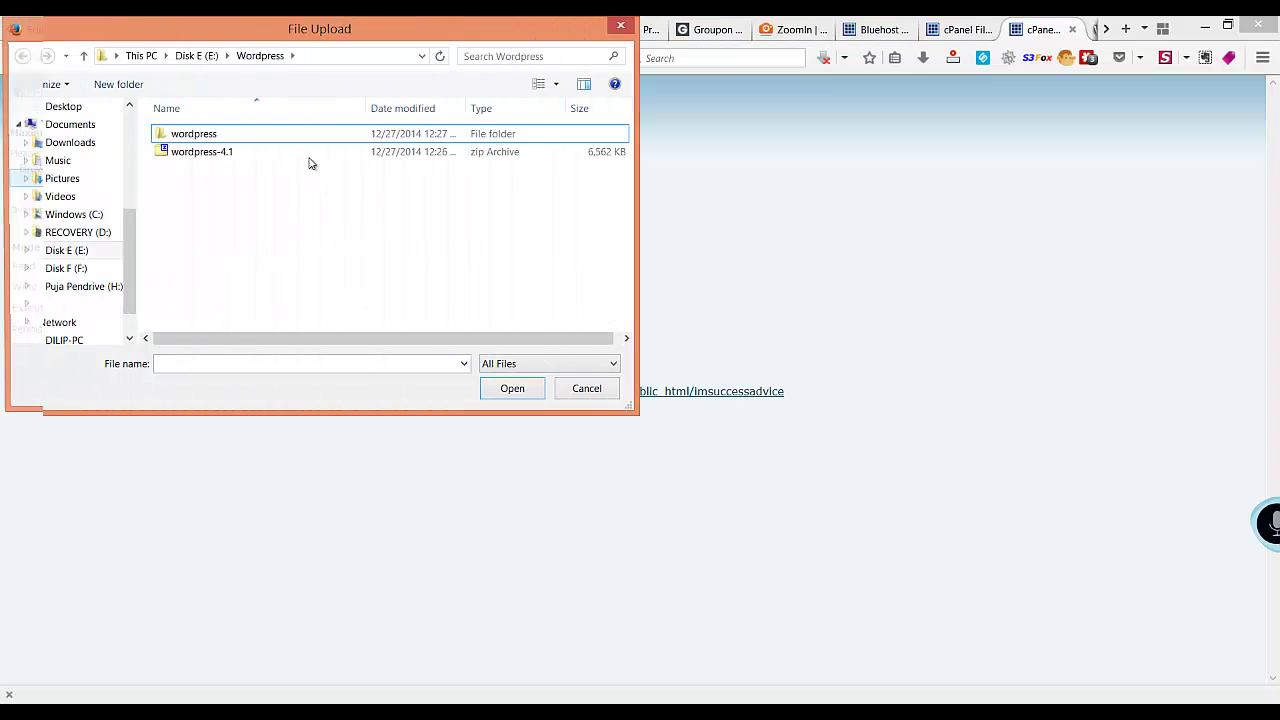
double_click(213, 134)
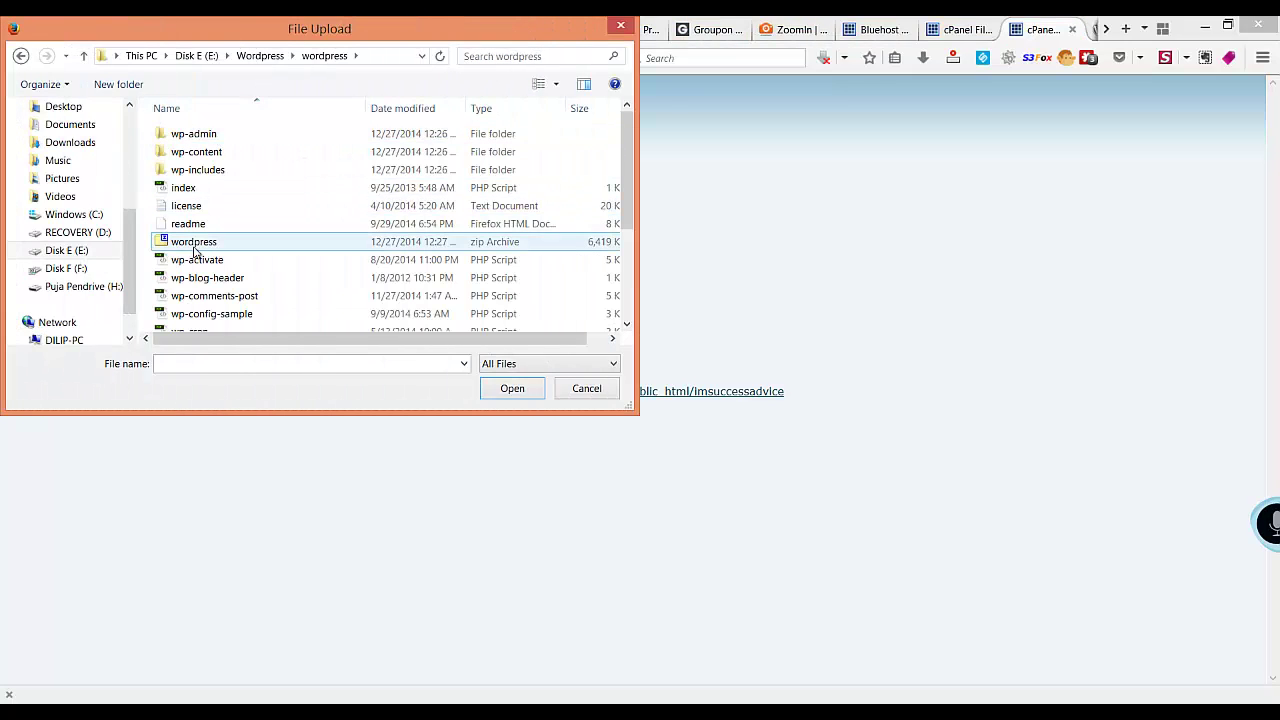
left_click(195, 250)
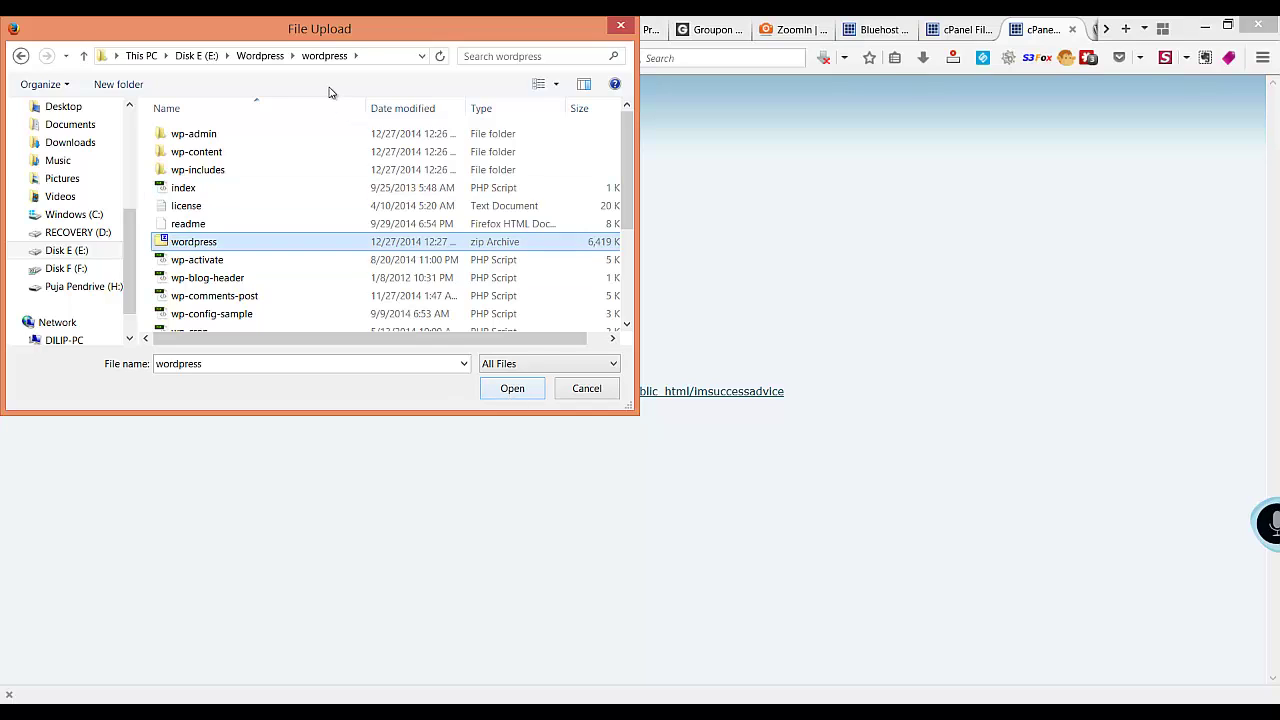
left_click(262, 56)
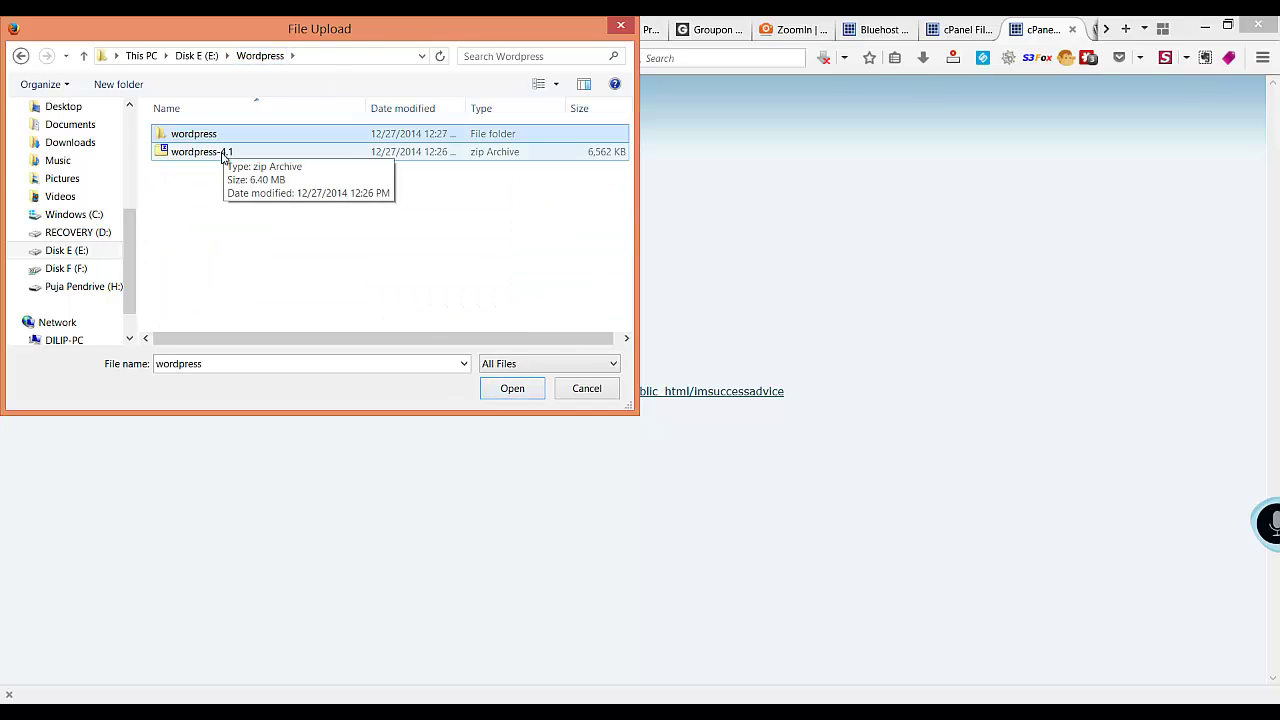
double_click(210, 136)
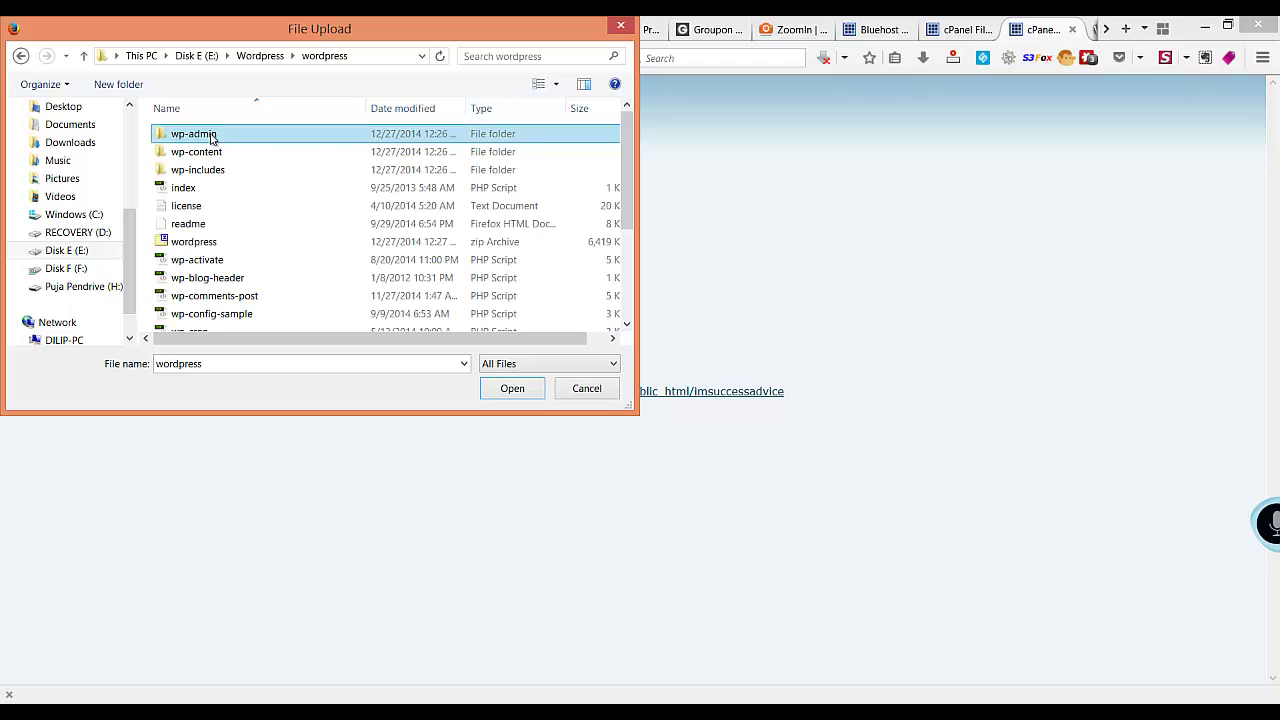
left_click(218, 250)
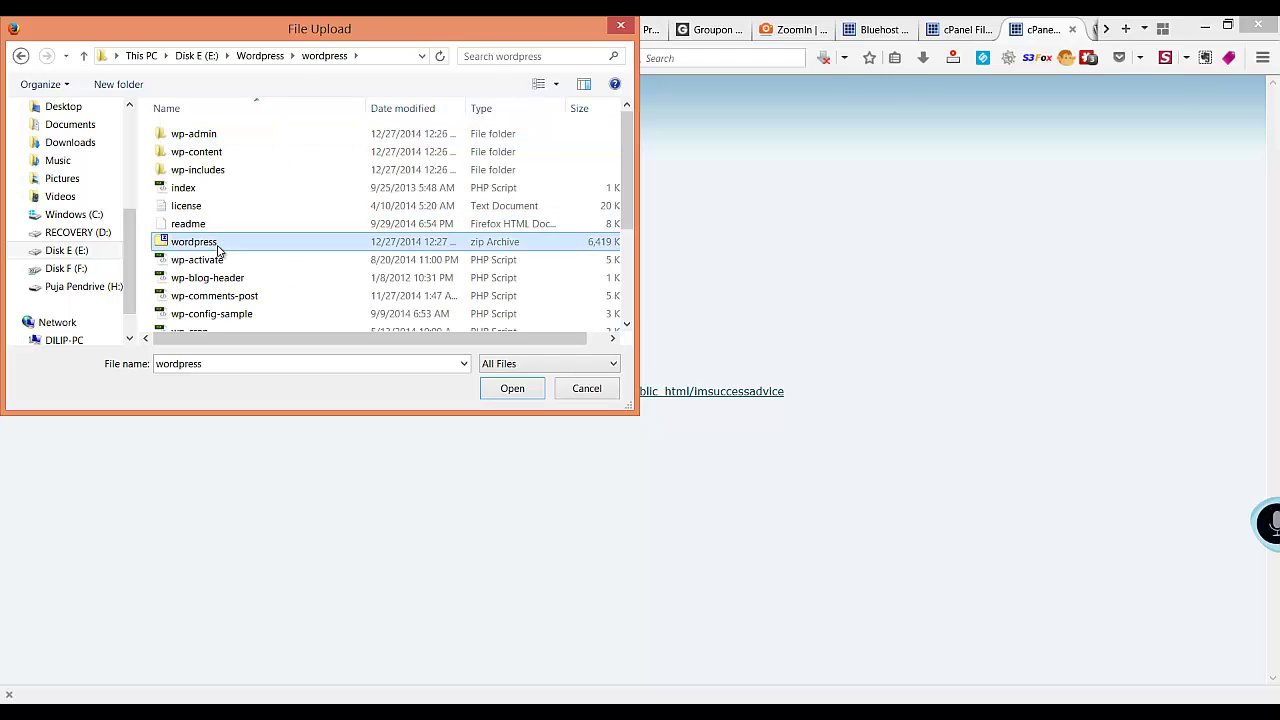
left_click(511, 390)
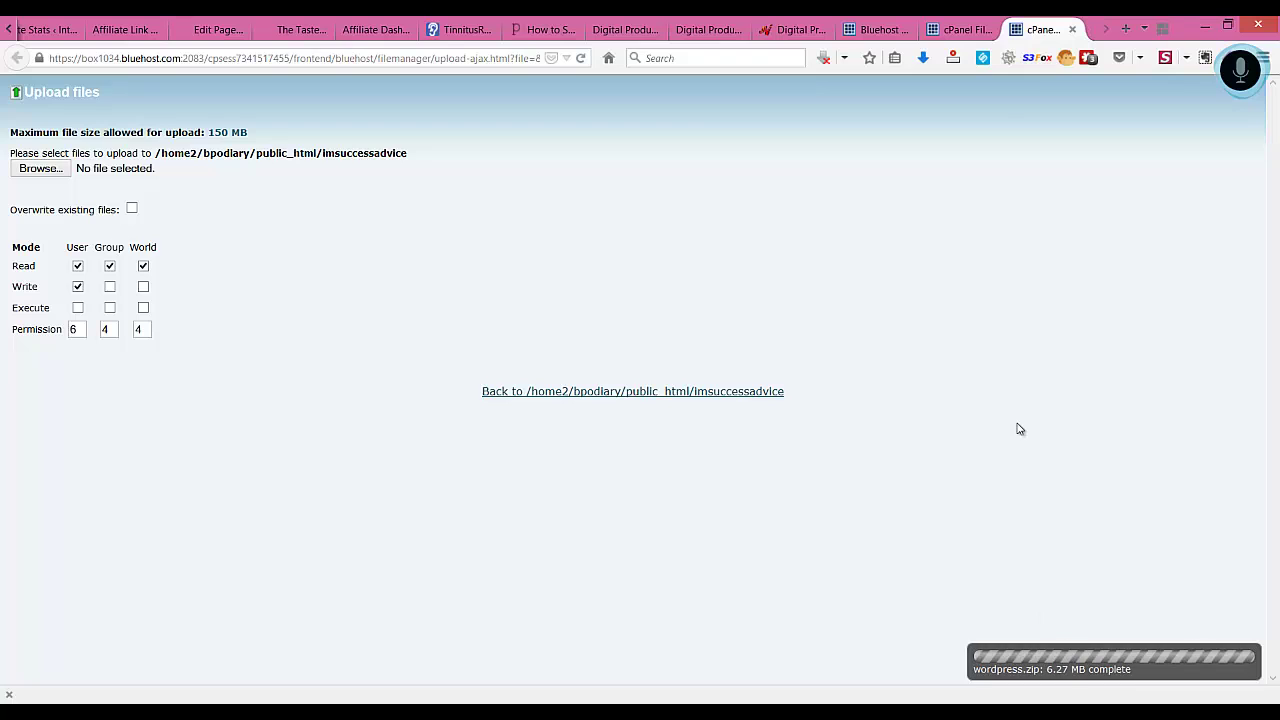
Step: Reload File Manager and extract wordpress.zip into public_html/imsuccessadvice
left_click(968, 30)
left_click(540, 226)
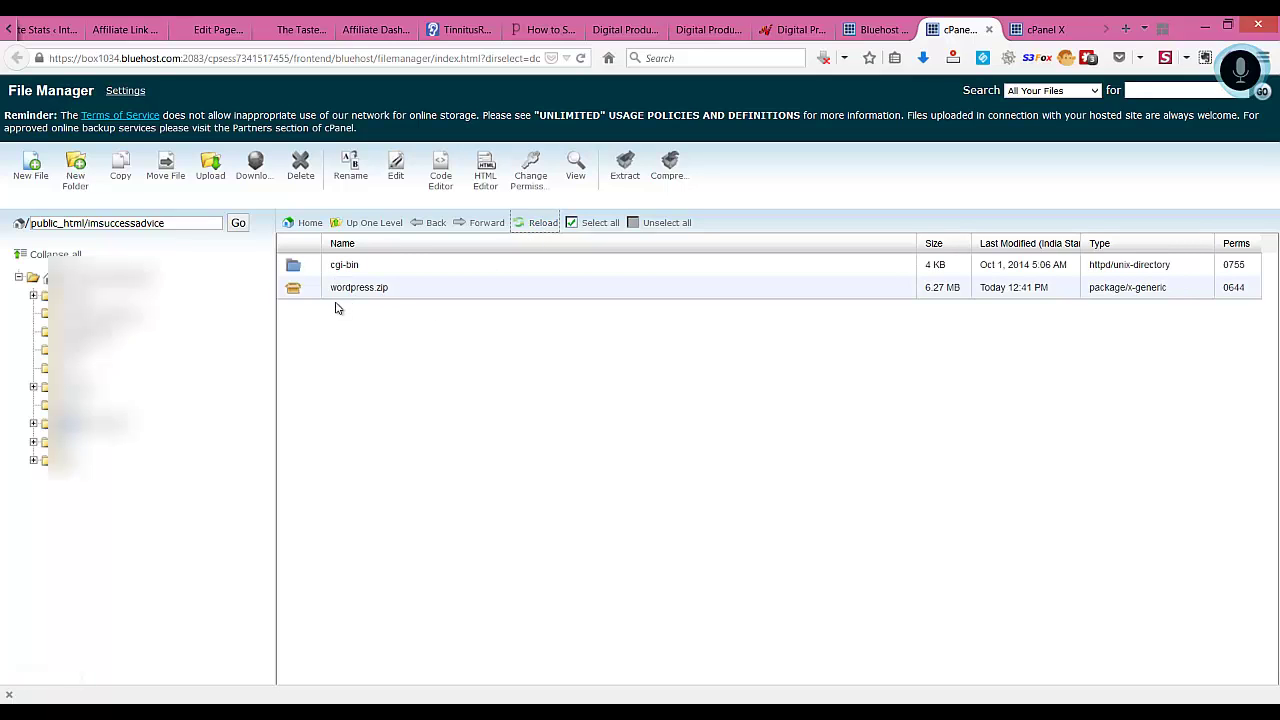
left_click(425, 297)
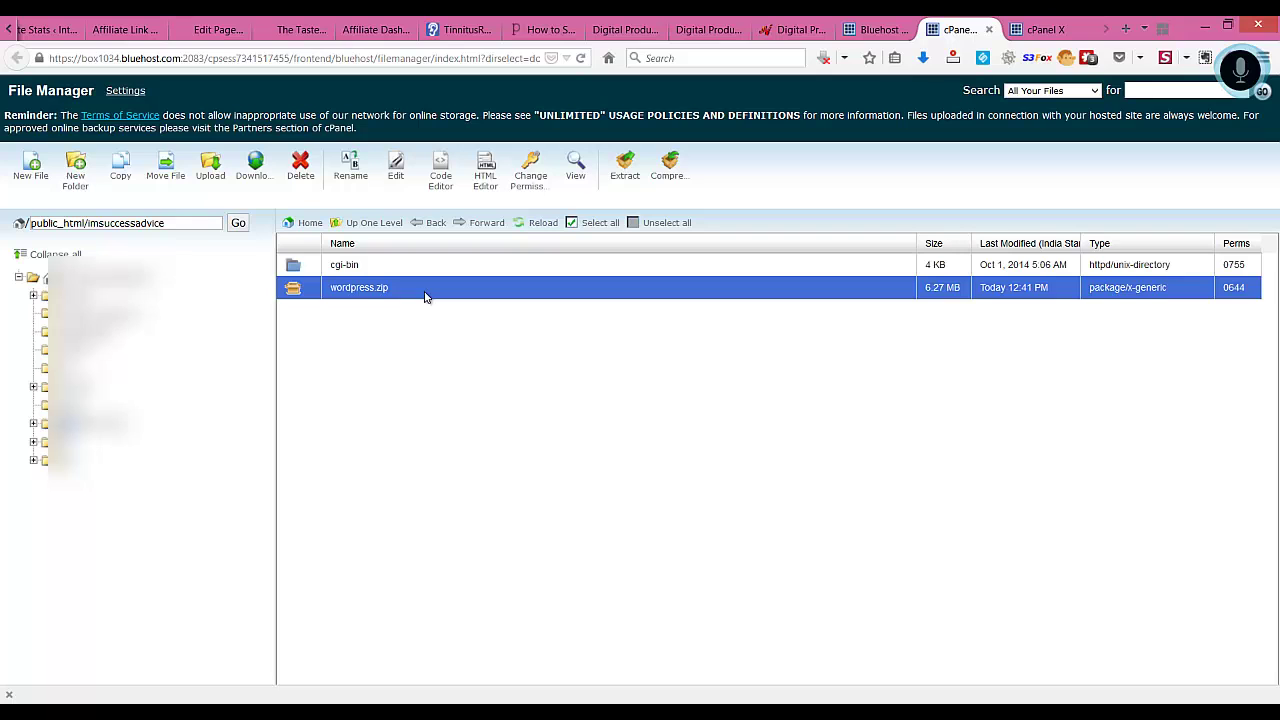
left_click(625, 170)
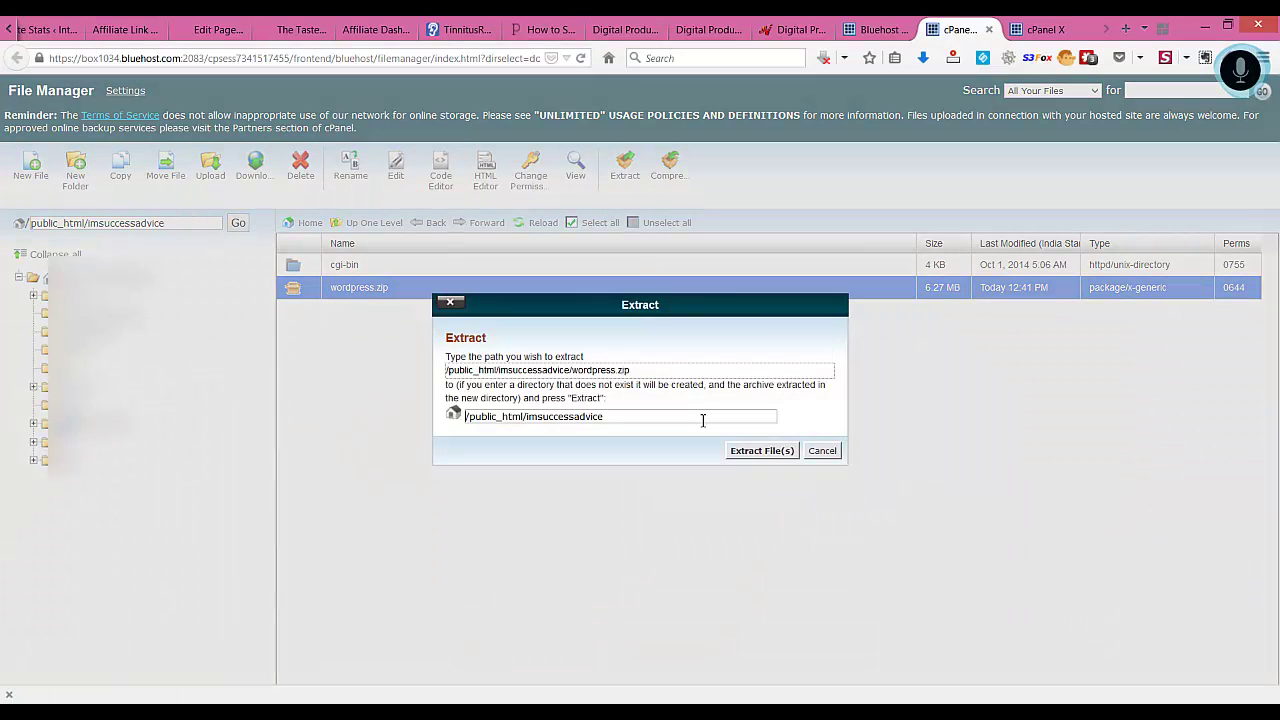
left_click(758, 451)
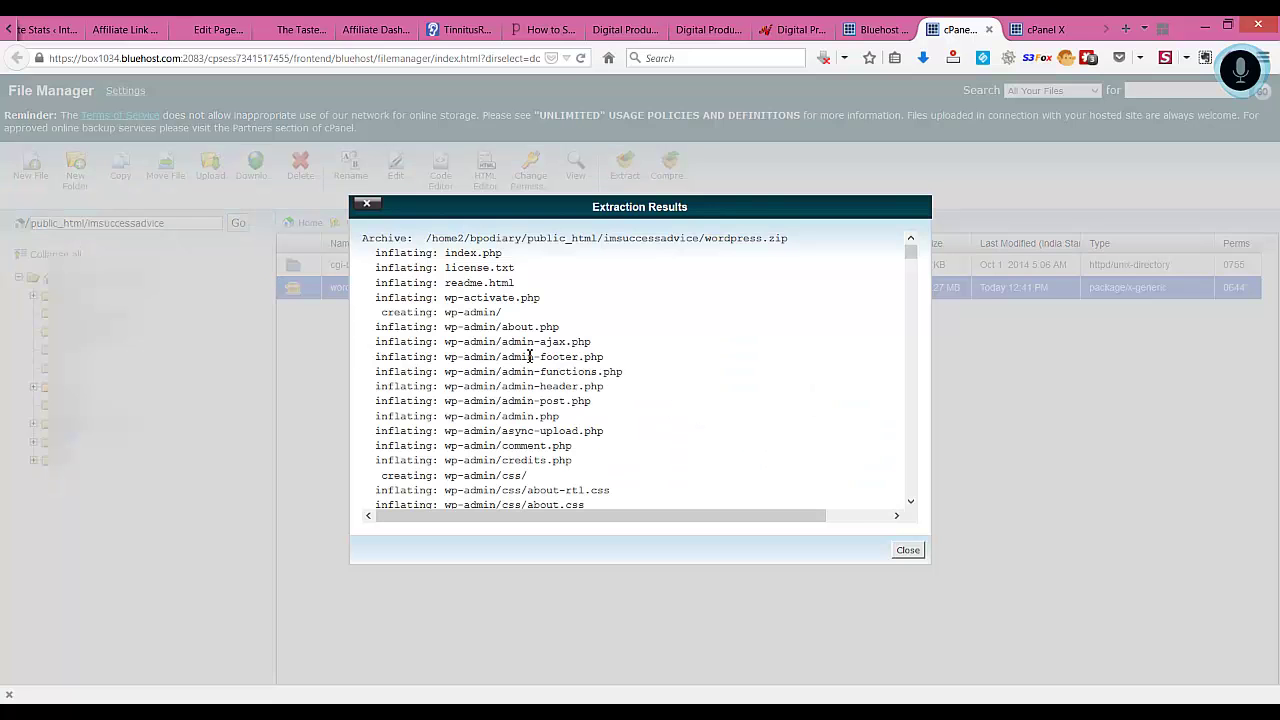
left_click(905, 551)
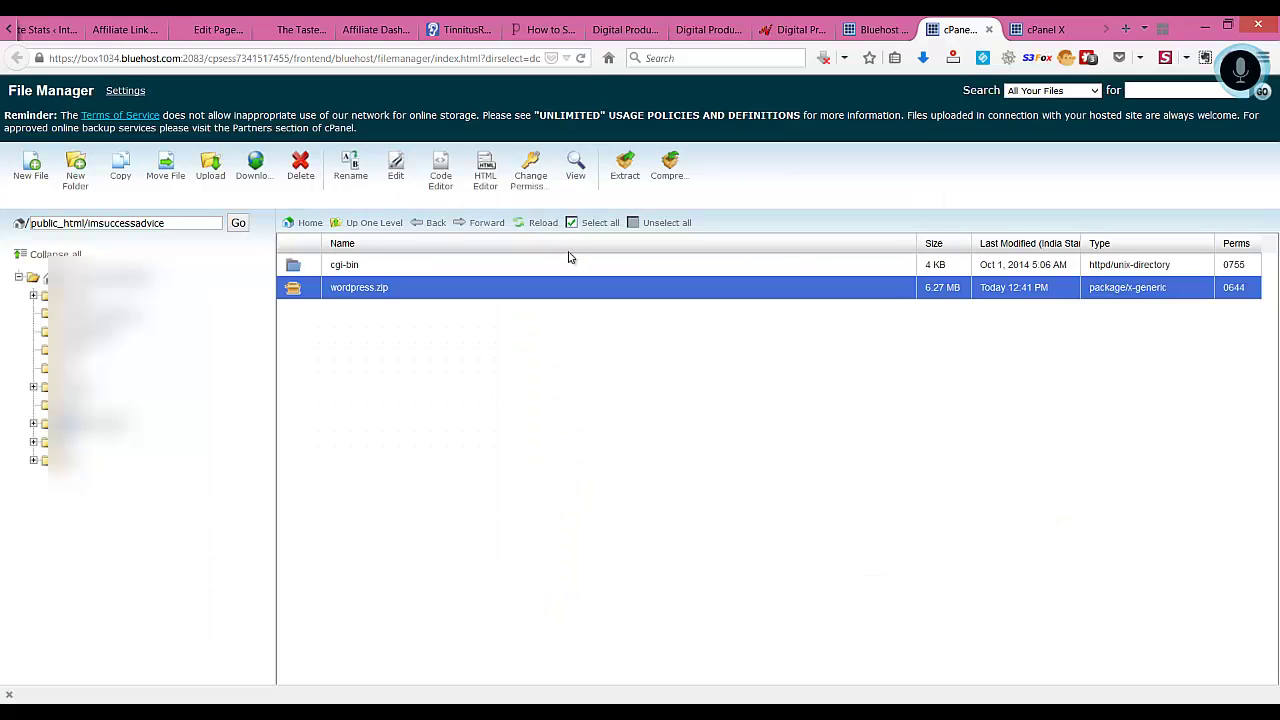
Step: Reload the list and scroll to confirm wp-admin, wp-content and wp-includes were extracted
left_click(545, 230)
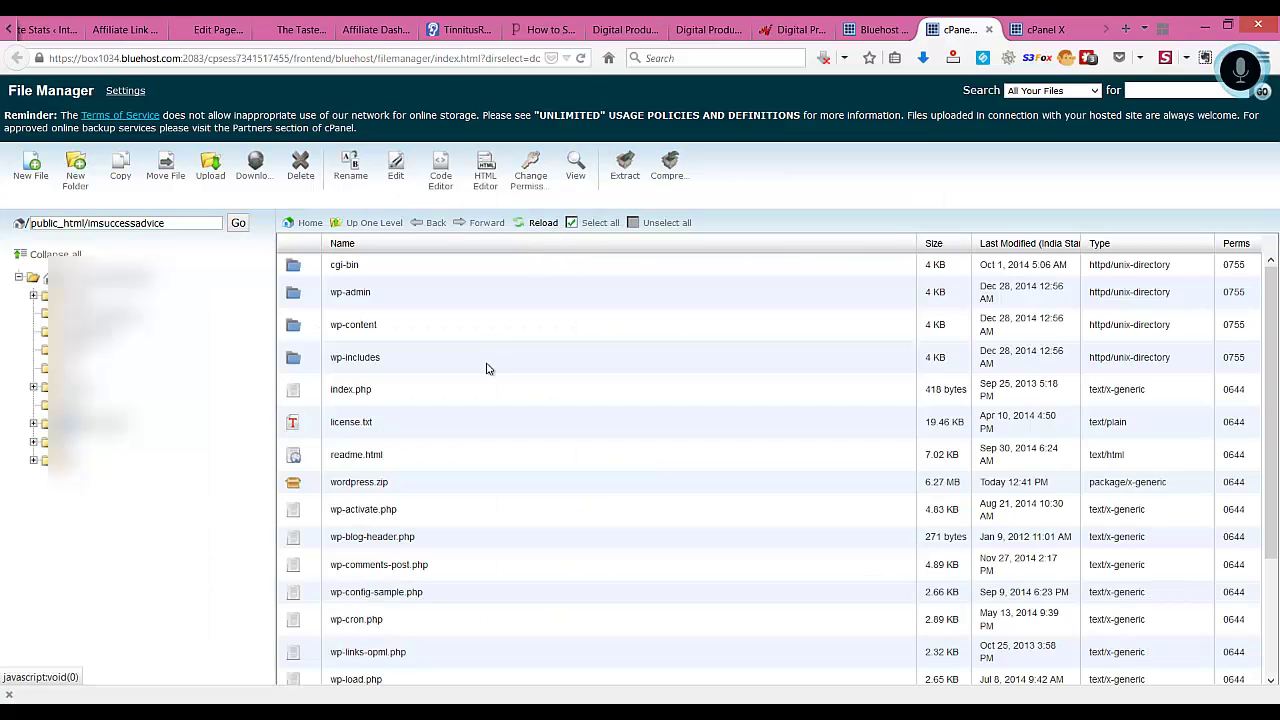
scroll(450, 531, "down", 3)
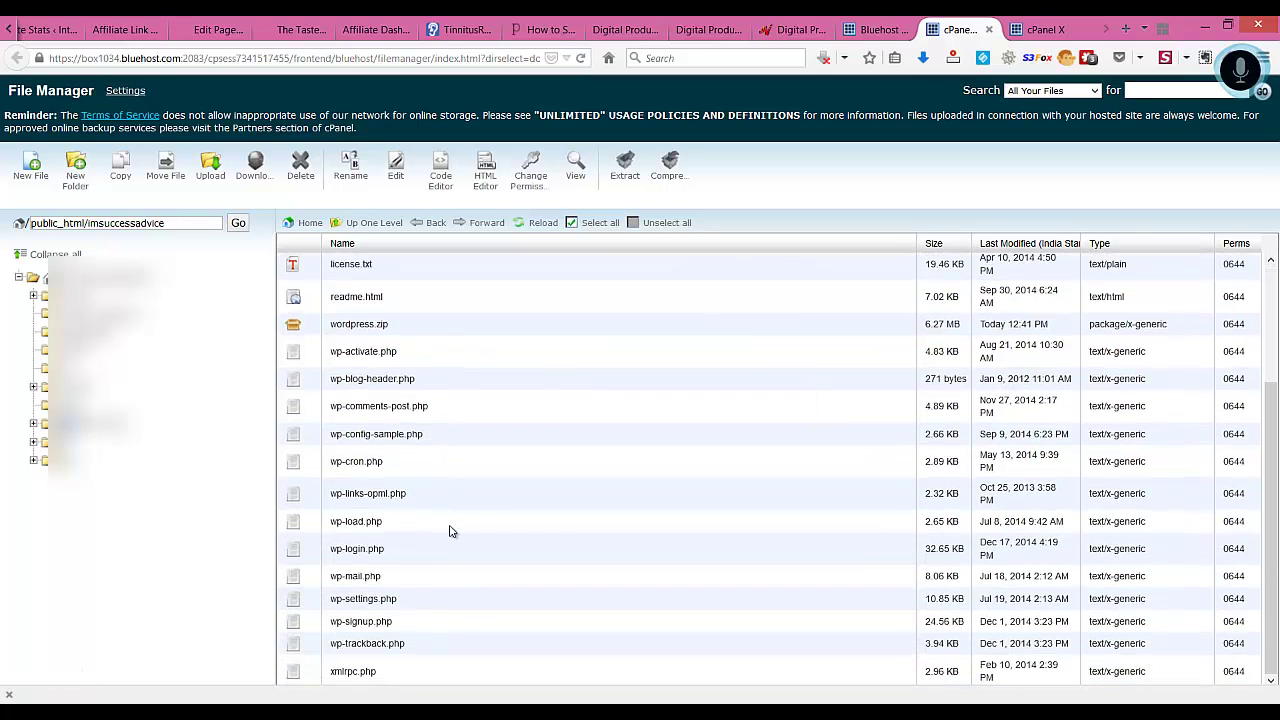
scroll(450, 531, "up", 3)
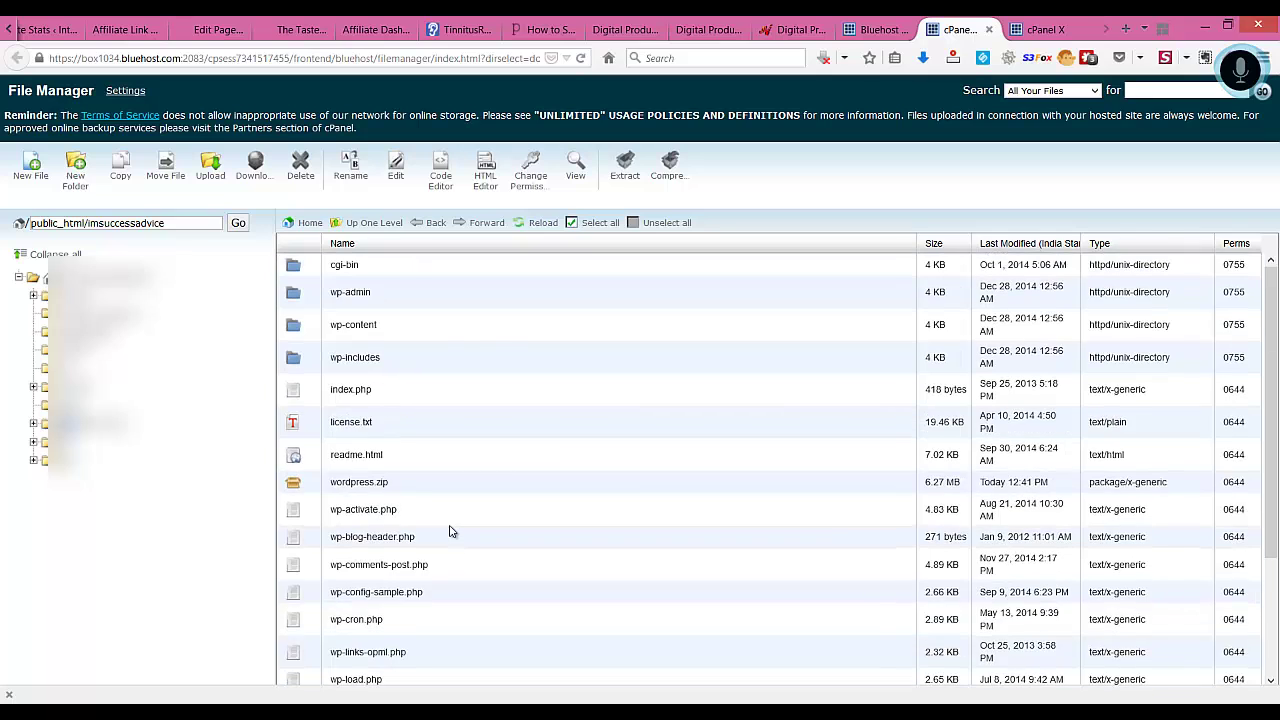